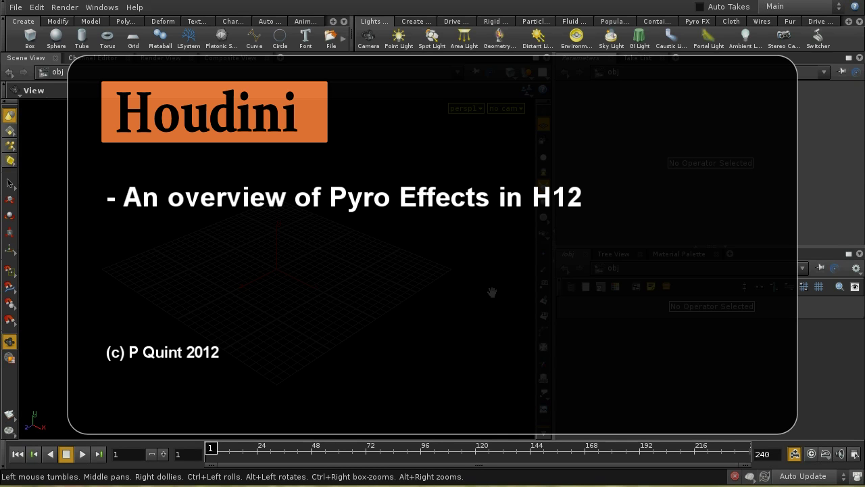
Create a sphere at the world origin and show the object's node in the network view.
{"action": "left_click", "coordinate": [56, 37]}
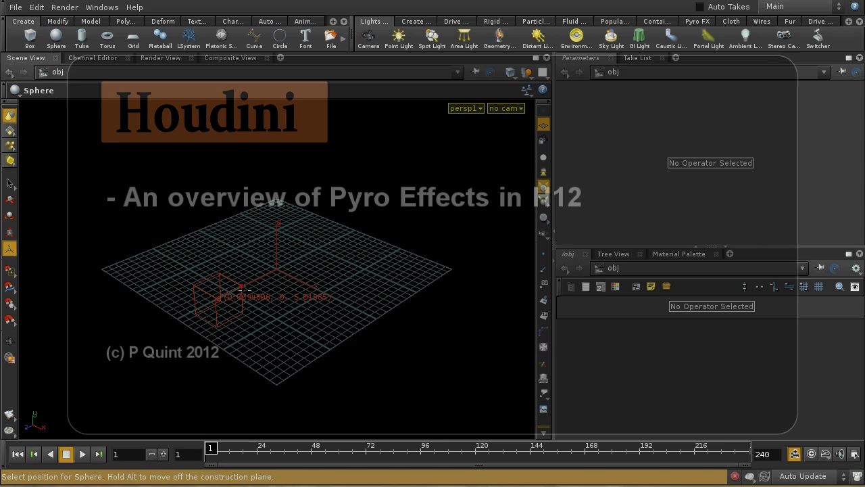
{"action": "key", "text": "Return"}
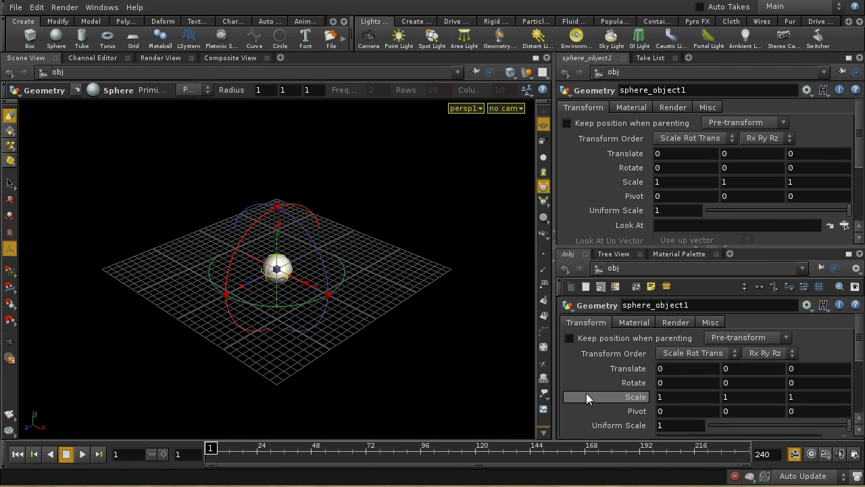
{"action": "key", "text": "p"}
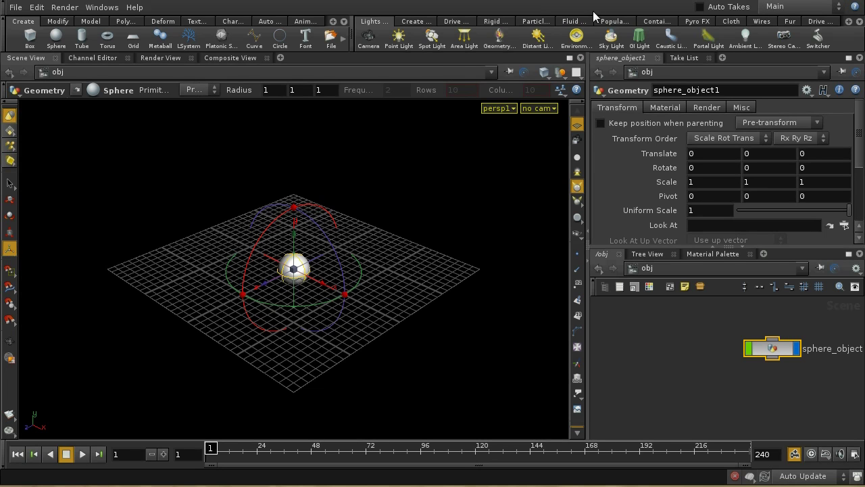
Apply the Flames Pyro FX effect to the sphere.
{"action": "left_click", "coordinate": [705, 21]}
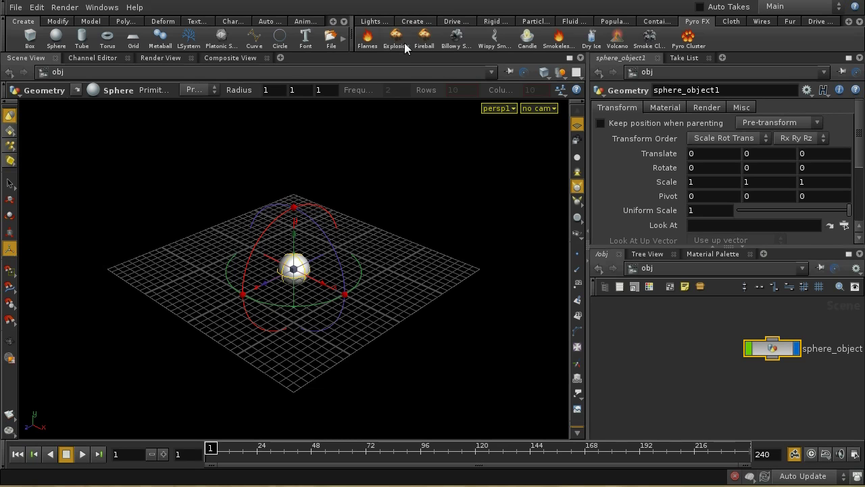
{"action": "left_click", "coordinate": [365, 42]}
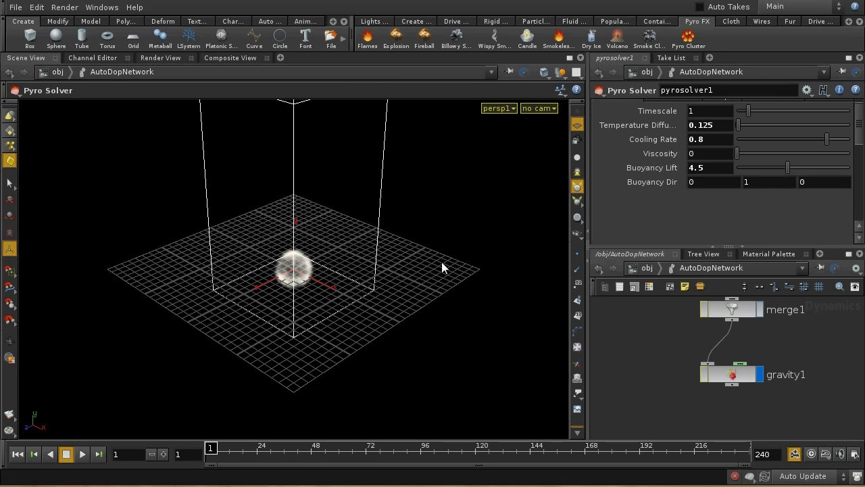
{"action": "key", "text": "Escape"}
Hide the other objects in the scene view so only the pyro simulation is displayed, and frame its container.
{"action": "left_click_drag", "start_coordinate": [417, 262], "coordinate": [425, 325]}
{"action": "right_click_drag", "start_coordinate": [425, 324], "coordinate": [411, 215]}
{"action": "key", "text": "Return"}
{"action": "left_click", "coordinate": [561, 71]}
{"action": "left_click", "coordinate": [612, 111]}
{"action": "key", "text": "h"}
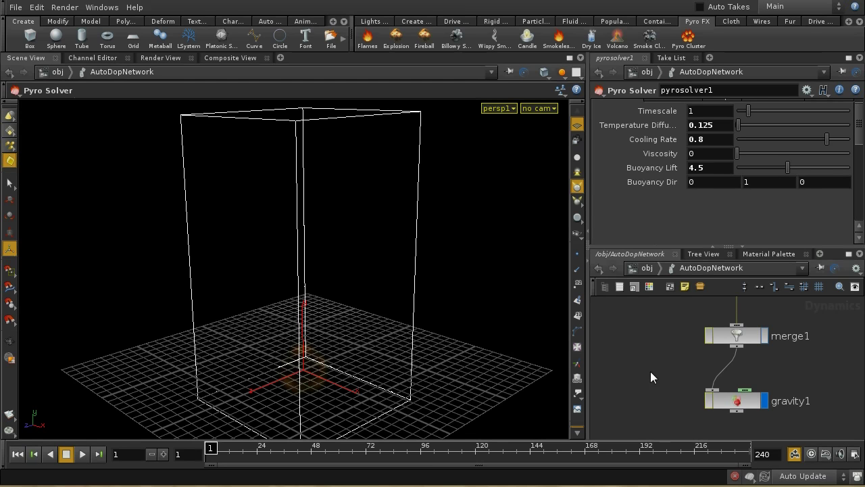
Raise the Density Scale of the pyro smoke object's multi field guide to 1.075.
{"action": "mouse_move", "coordinate": [662, 344]}
{"action": "middle_mouse_down"}
{"action": "mouse_move", "coordinate": [657, 403]}
{"action": "mouse_move", "coordinate": [672, 394]}
{"action": "mouse_move", "coordinate": [673, 355]}
{"action": "middle_mouse_up"}
{"action": "left_click", "coordinate": [666, 336]}
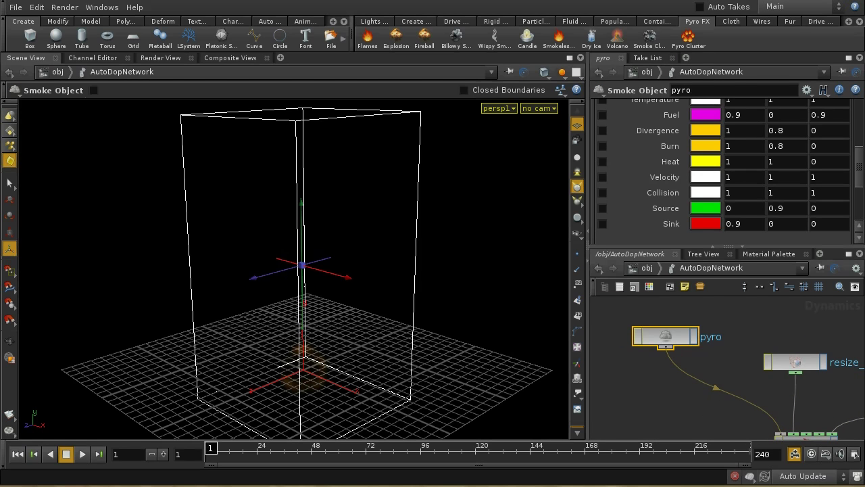
{"action": "scroll", "coordinate": [703, 223], "scroll_direction": "up", "scroll_amount": 5}
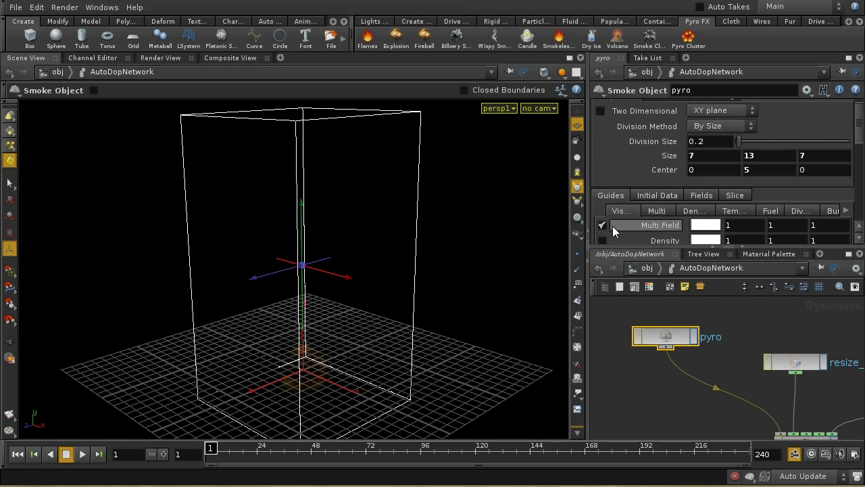
{"action": "mouse_move", "coordinate": [860, 133]}
{"action": "left_mouse_down"}
{"action": "mouse_move", "coordinate": [857, 180]}
{"action": "mouse_move", "coordinate": [859, 143]}
{"action": "left_mouse_up"}
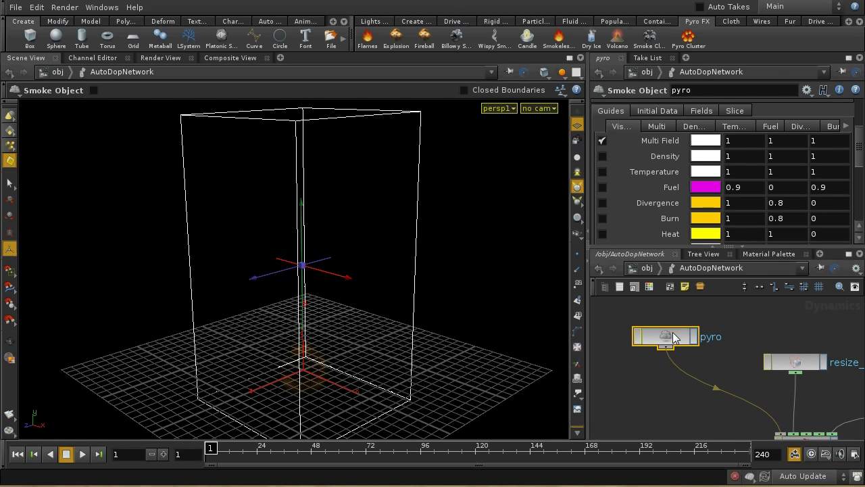
{"action": "left_click", "coordinate": [655, 127]}
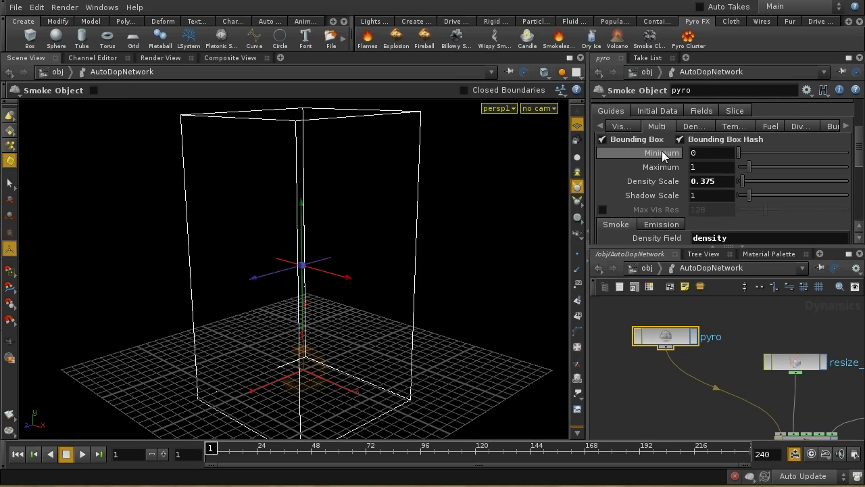
{"action": "middle_click_drag", "start_coordinate": [713, 181], "coordinate": [777, 186]}
Advance the flame simulation frame by frame to frame 53 to preview the fire and smoke.
{"action": "left_click", "coordinate": [165, 455]}
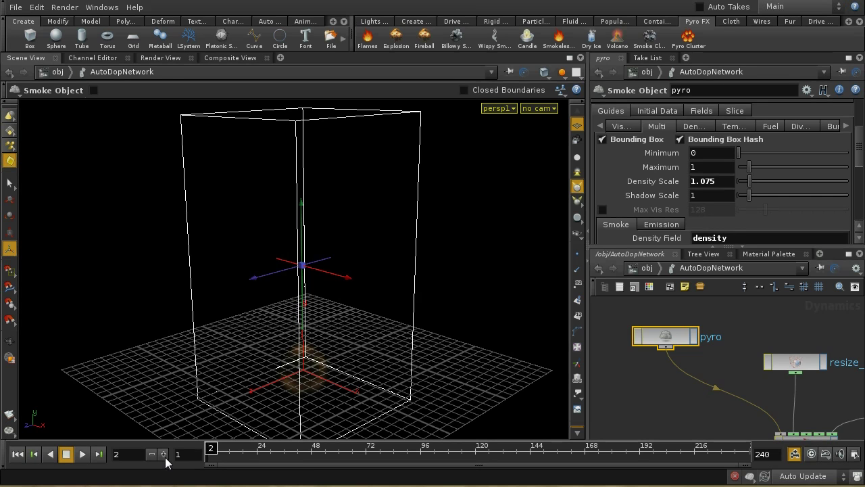
{"action": "left_click", "coordinate": [165, 455]}
{"action": "left_click", "coordinate": [164, 455]}
{"action": "left_click", "coordinate": [164, 454]}
{"action": "left_click", "coordinate": [163, 455]}
{"action": "left_click", "coordinate": [164, 454]}
{"action": "left_click", "coordinate": [164, 454]}
{"action": "left_click", "coordinate": [163, 454]}
{"action": "left_click", "coordinate": [164, 454]}
{"action": "left_click", "coordinate": [164, 455]}
{"action": "left_click", "coordinate": [164, 454]}
{"action": "left_click", "coordinate": [163, 454]}
{"action": "left_click", "coordinate": [164, 454]}
{"action": "left_click", "coordinate": [163, 454]}
{"action": "left_click", "coordinate": [164, 454]}
{"action": "left_click", "coordinate": [164, 454]}
{"action": "left_click", "coordinate": [163, 454]}
{"action": "left_click", "coordinate": [163, 454]}
{"action": "left_click", "coordinate": [164, 454]}
{"action": "left_click", "coordinate": [163, 454]}
{"action": "left_click", "coordinate": [164, 454]}
{"action": "left_click", "coordinate": [163, 455]}
{"action": "left_click", "coordinate": [164, 454]}
{"action": "left_click", "coordinate": [164, 454]}
{"action": "left_click", "coordinate": [164, 454]}
{"action": "left_click", "coordinate": [164, 454]}
{"action": "left_click", "coordinate": [164, 454]}
{"action": "left_click", "coordinate": [164, 454]}
{"action": "left_click", "coordinate": [164, 455]}
{"action": "left_click", "coordinate": [164, 454]}
{"action": "left_click", "coordinate": [164, 455]}
{"action": "left_click", "coordinate": [163, 454]}
{"action": "left_click", "coordinate": [164, 454]}
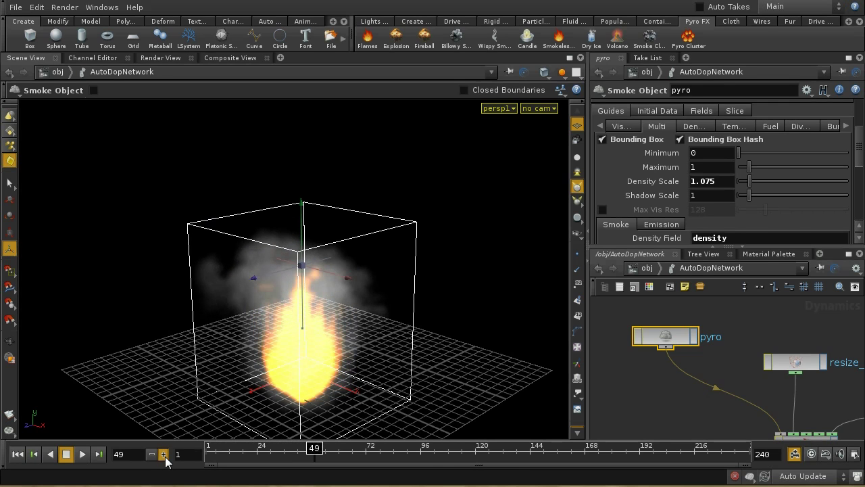
{"action": "left_click", "coordinate": [163, 454]}
{"action": "left_click", "coordinate": [163, 454]}
{"action": "left_click", "coordinate": [163, 454]}
{"action": "left_click", "coordinate": [163, 454]}
{"action": "left_click", "coordinate": [164, 454]}
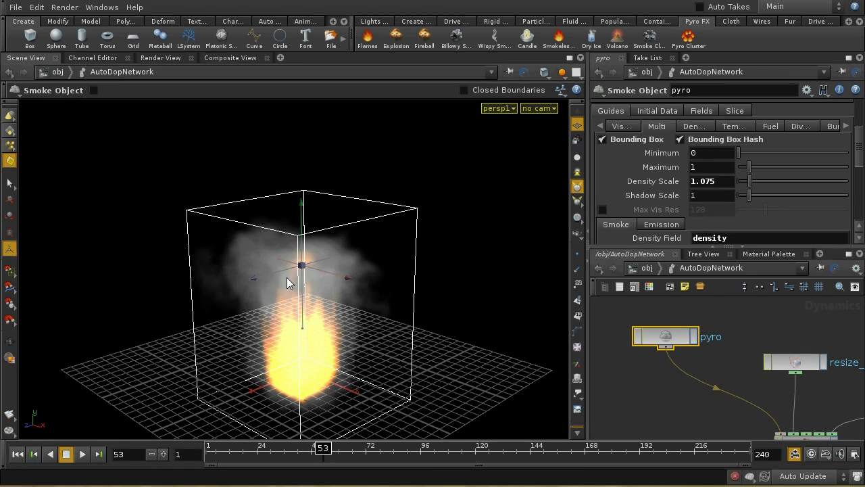
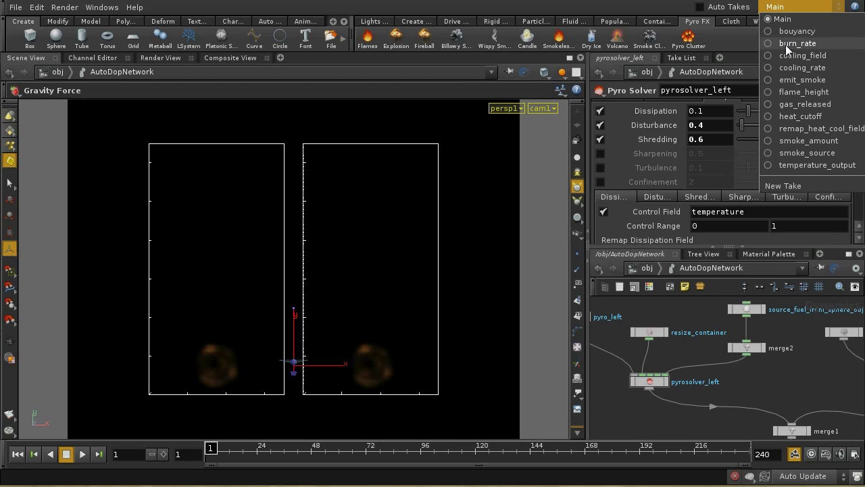
Keep the Main take, maximize the parameters of pyrosolver_left and review its Simulation settings.
{"action": "left_click", "coordinate": [781, 5]}
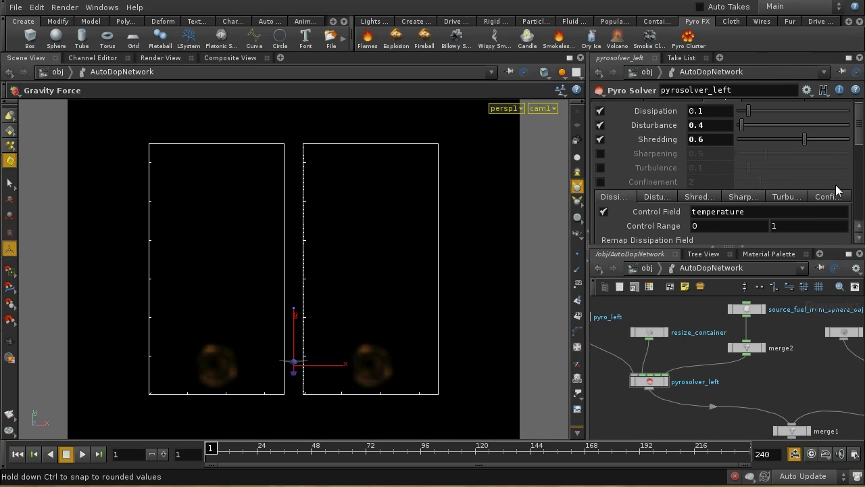
{"action": "left_click", "coordinate": [849, 58]}
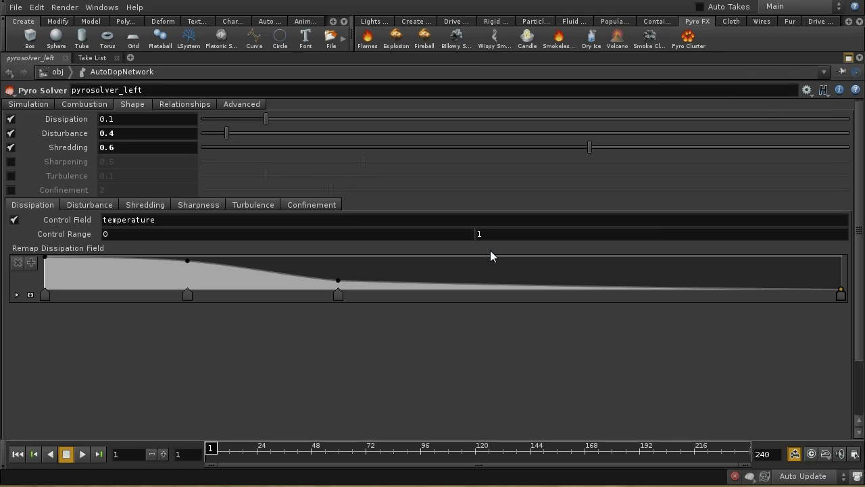
{"action": "left_click", "coordinate": [34, 103]}
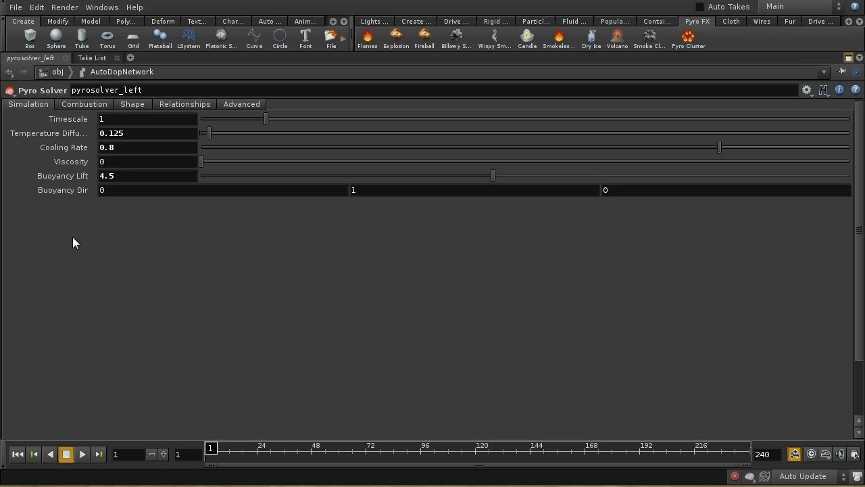
Examine the Combustion settings of pyrosolver_left, including the Flames, Smoke, Gas, Temperature and Fuel groups.
{"action": "left_click", "coordinate": [92, 106]}
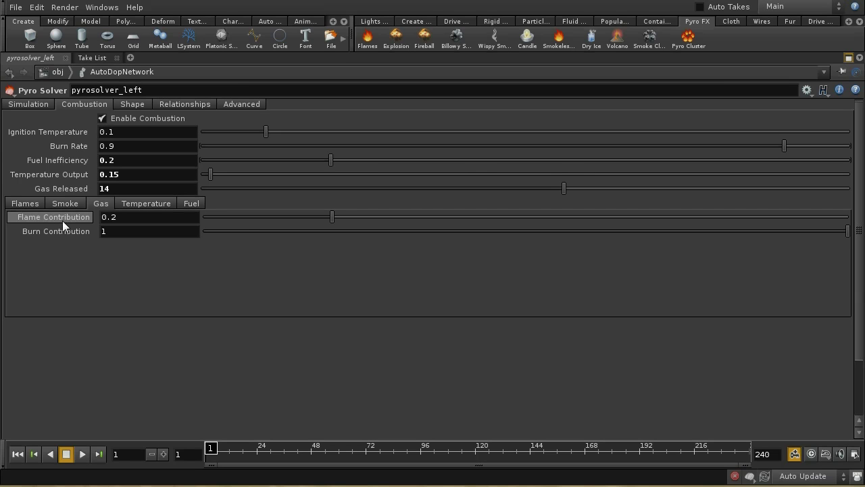
{"action": "left_click", "coordinate": [26, 204]}
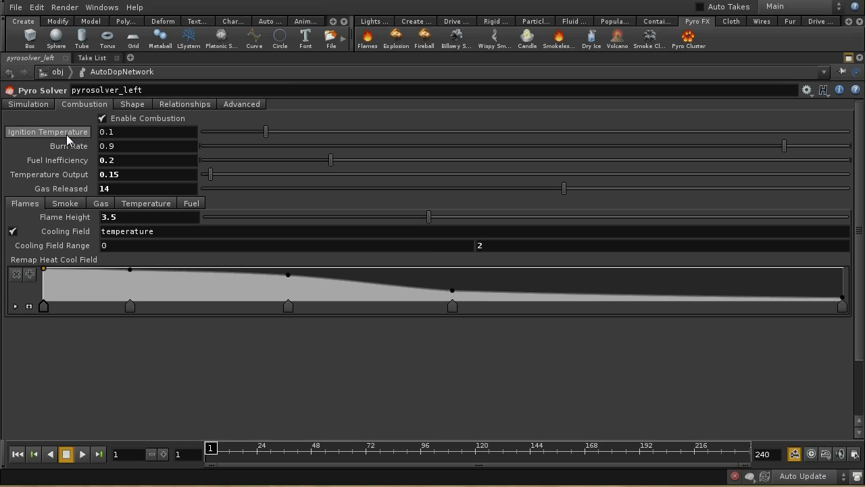
{"action": "mouse_move", "coordinate": [71, 179]}
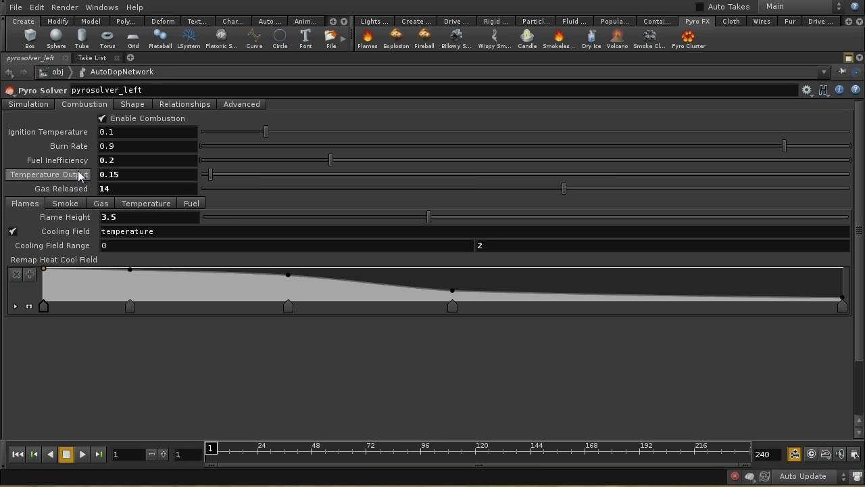
{"action": "left_click", "coordinate": [69, 204]}
{"action": "left_click", "coordinate": [101, 205]}
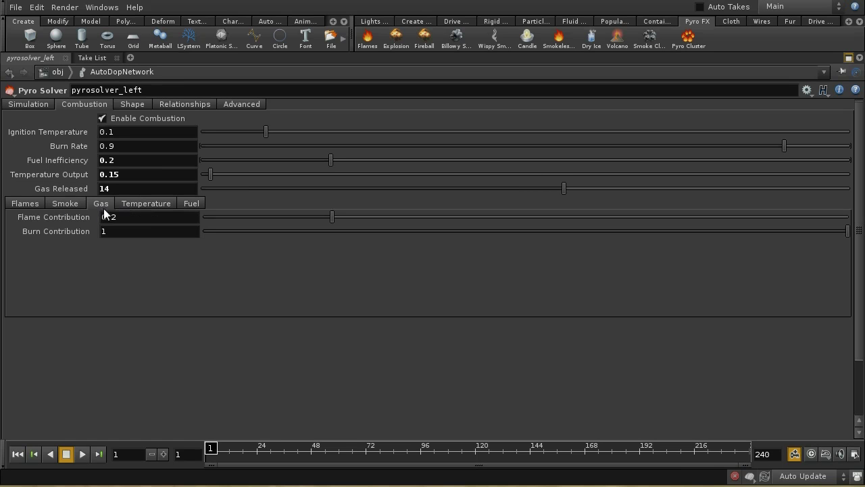
{"action": "left_click", "coordinate": [138, 205]}
{"action": "left_click", "coordinate": [187, 204]}
{"action": "left_click", "coordinate": [26, 205]}
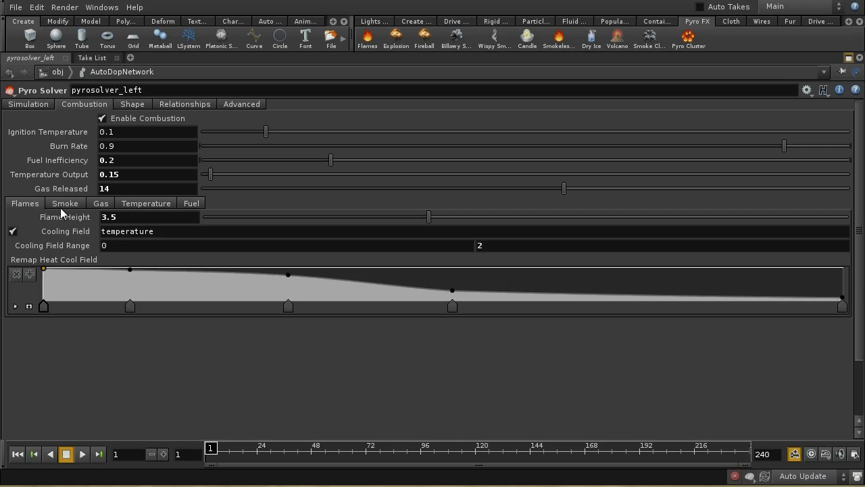
{"action": "left_click", "coordinate": [62, 204]}
{"action": "left_click", "coordinate": [101, 205]}
{"action": "left_click", "coordinate": [138, 205]}
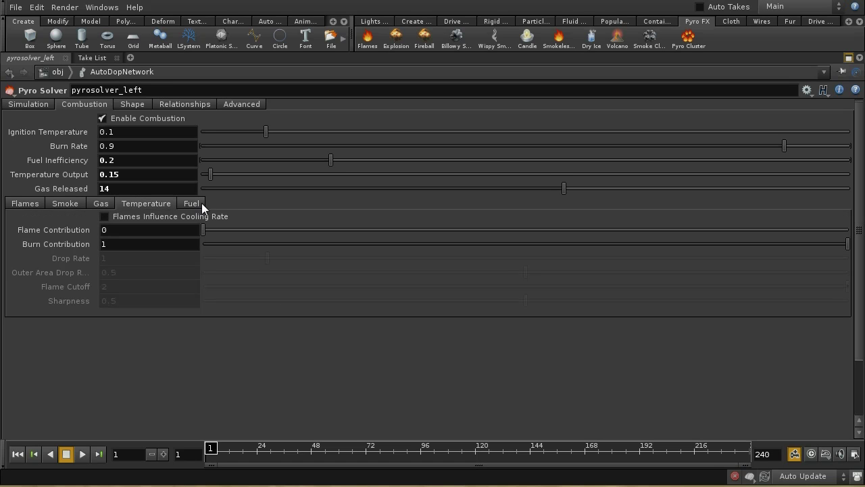
{"action": "left_click", "coordinate": [192, 204]}
{"action": "left_click", "coordinate": [21, 204]}
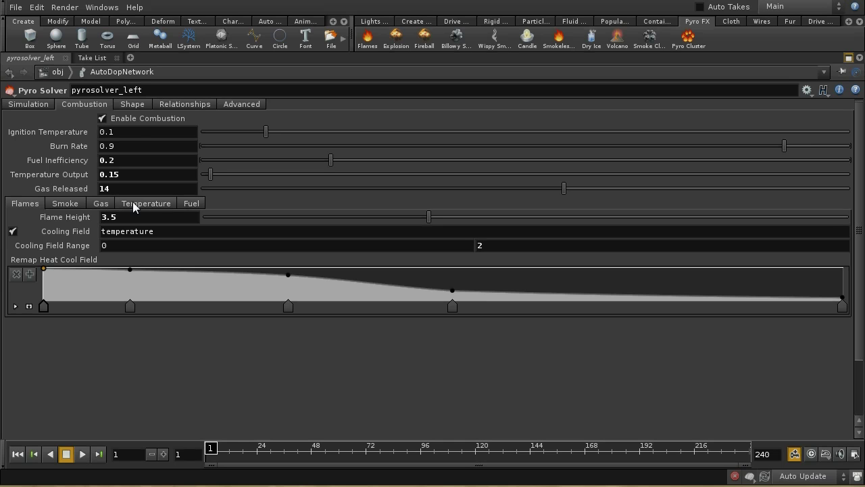
Review the Shape settings of pyrosolver_left and disable its relationships.
{"action": "left_click", "coordinate": [139, 104]}
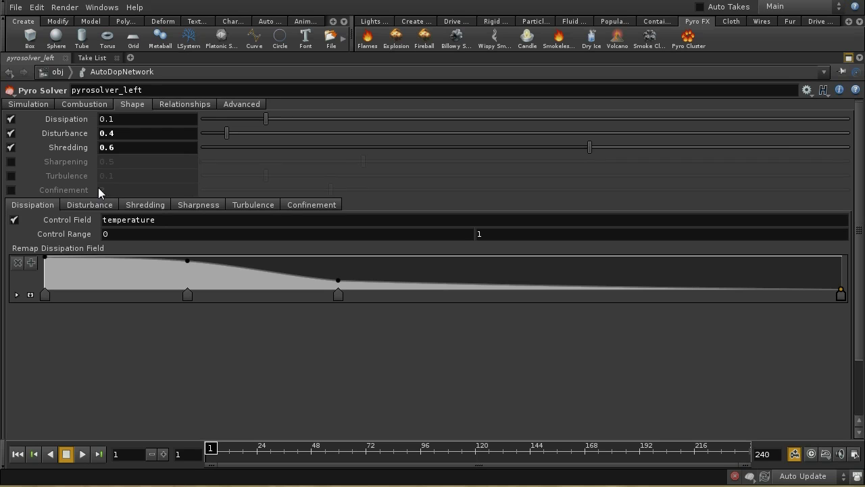
{"action": "left_click", "coordinate": [199, 104]}
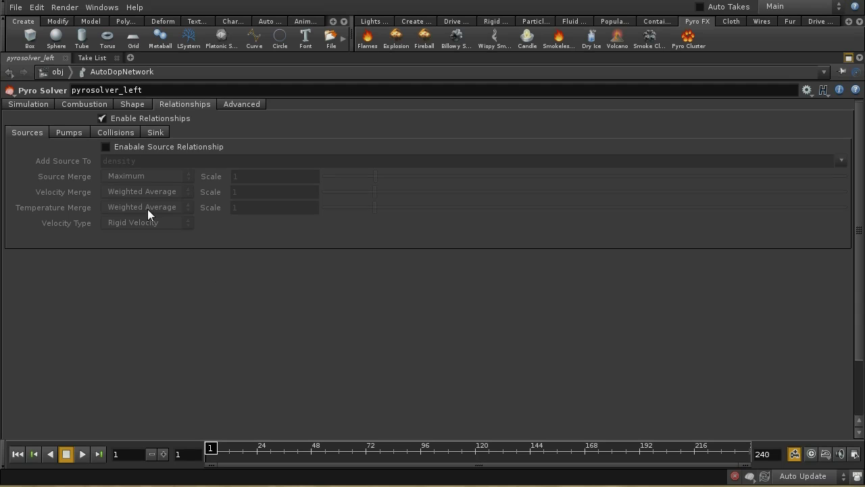
{"action": "left_click", "coordinate": [102, 118]}
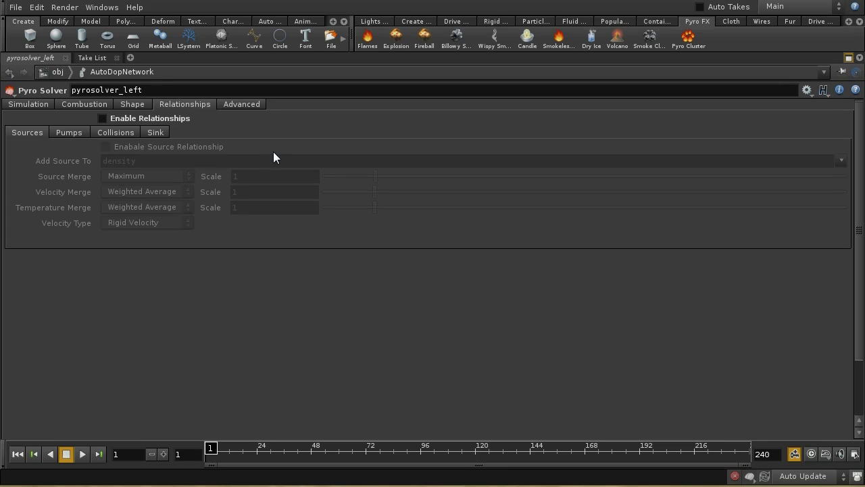
Examine the Advanced settings of pyrosolver_left, including External Forces, Rest Field, Projection, Advection and Timescale.
{"action": "left_click", "coordinate": [242, 104]}
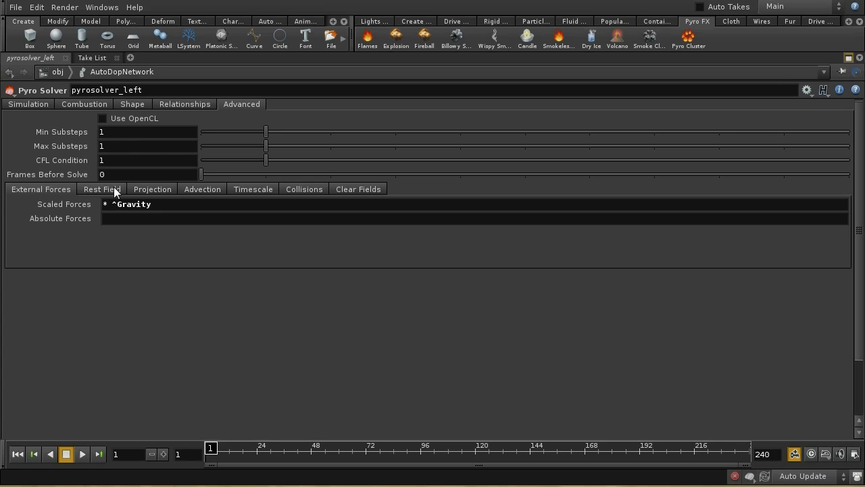
{"action": "left_click", "coordinate": [105, 190]}
{"action": "left_click", "coordinate": [149, 190]}
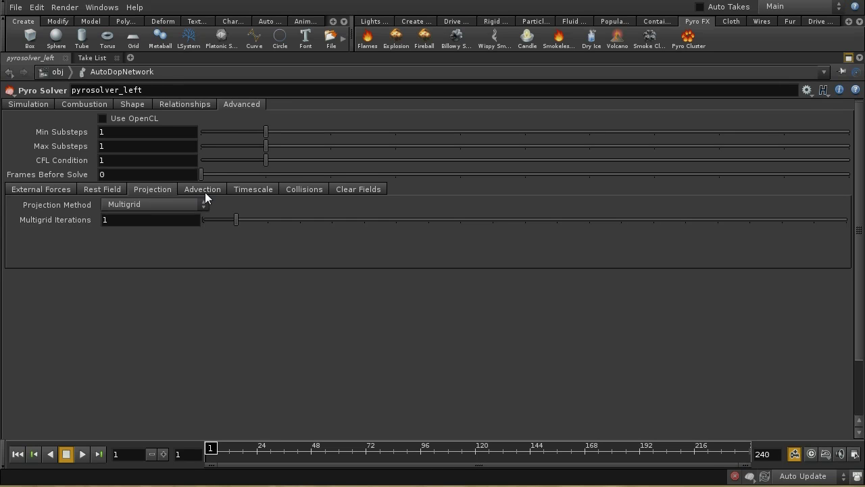
{"action": "left_click", "coordinate": [205, 192]}
{"action": "left_click", "coordinate": [247, 189]}
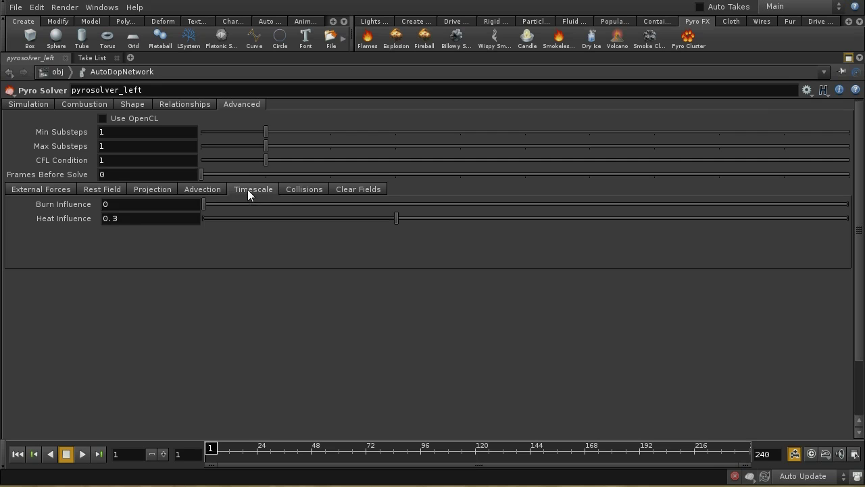
{"action": "left_click", "coordinate": [56, 193]}
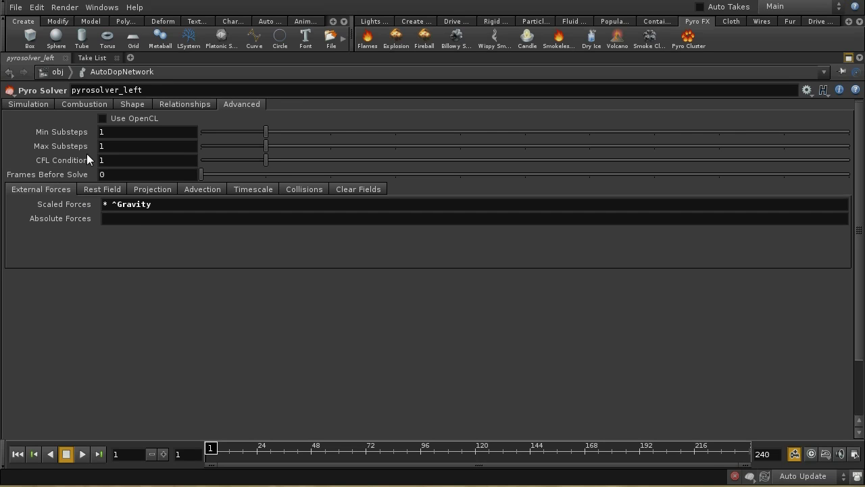
Return to the Simulation settings of pyrosolver_left and restore the normal pane layout to review them beside the viewport.
{"action": "left_click", "coordinate": [20, 104]}
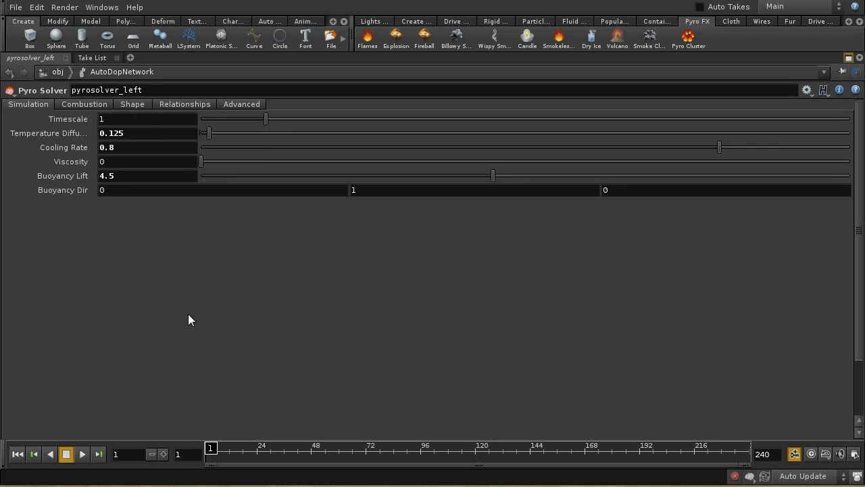
{"action": "left_click", "coordinate": [849, 59]}
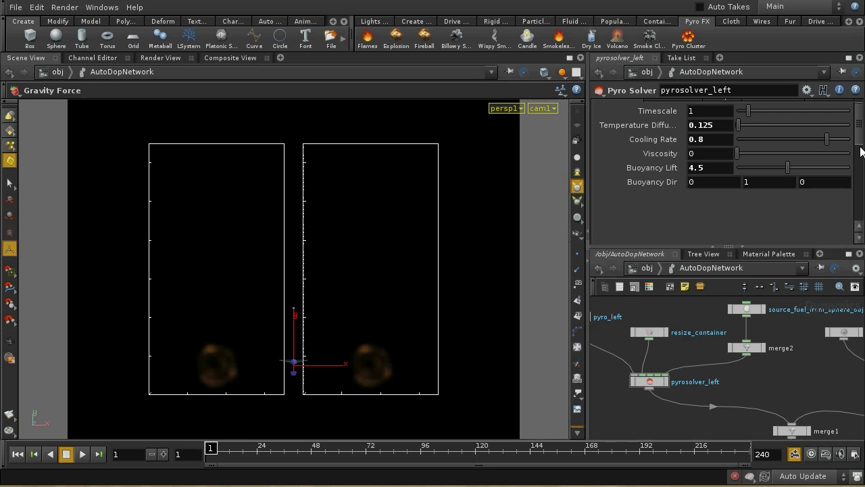
{"action": "left_click_drag", "start_coordinate": [860, 145], "coordinate": [859, 135]}
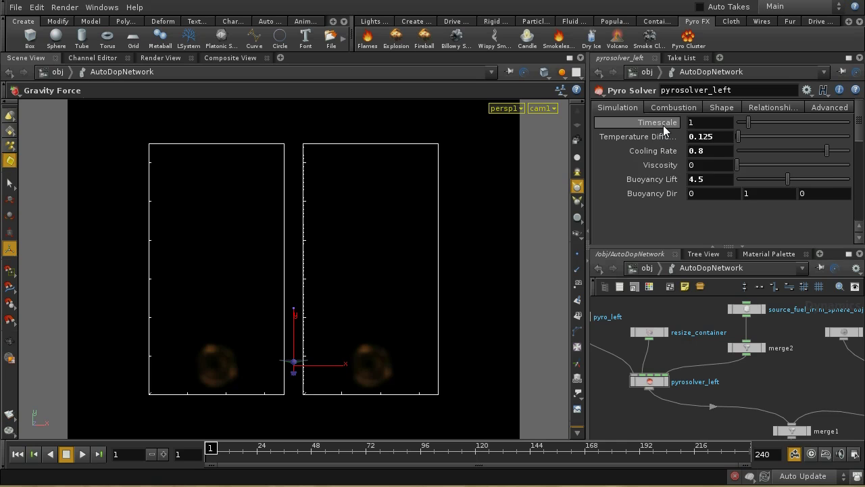
{"action": "mouse_move", "coordinate": [663, 125]}
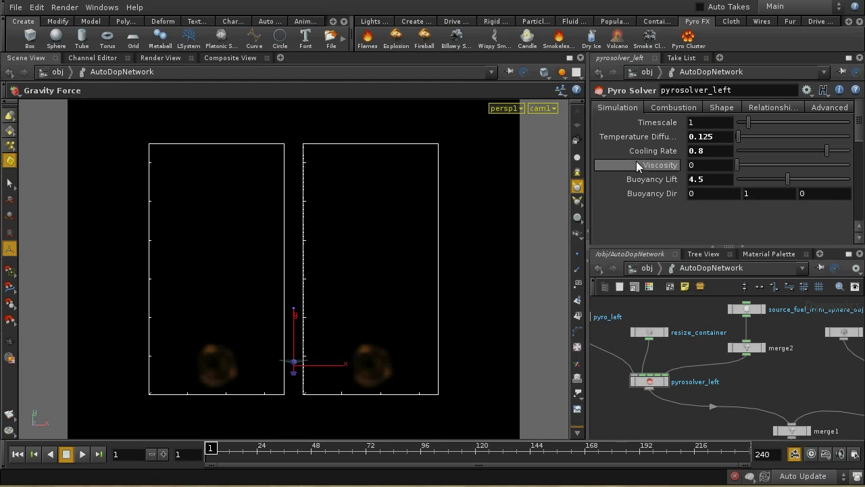
Switch to the bouyancy take, compare Buoyancy Lift on pyrosolver_left and pyrosolver_right, and play the flame simulation.
{"action": "mouse_move", "coordinate": [633, 139]}
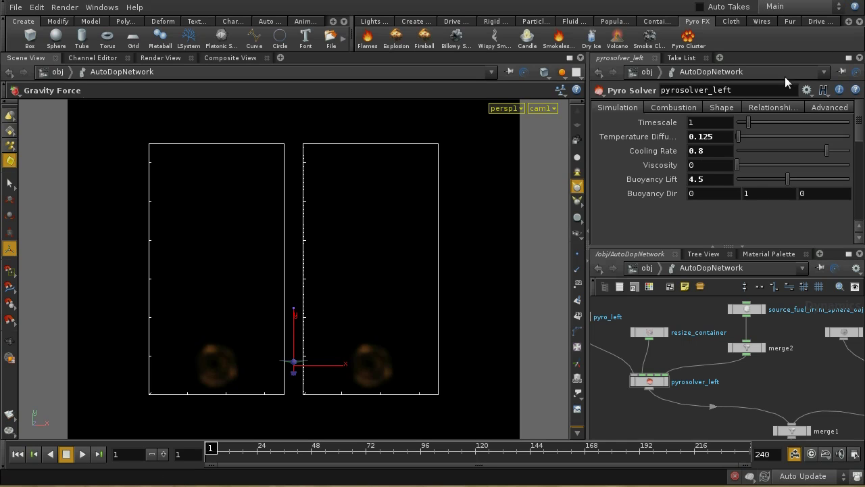
{"action": "left_click", "coordinate": [788, 7]}
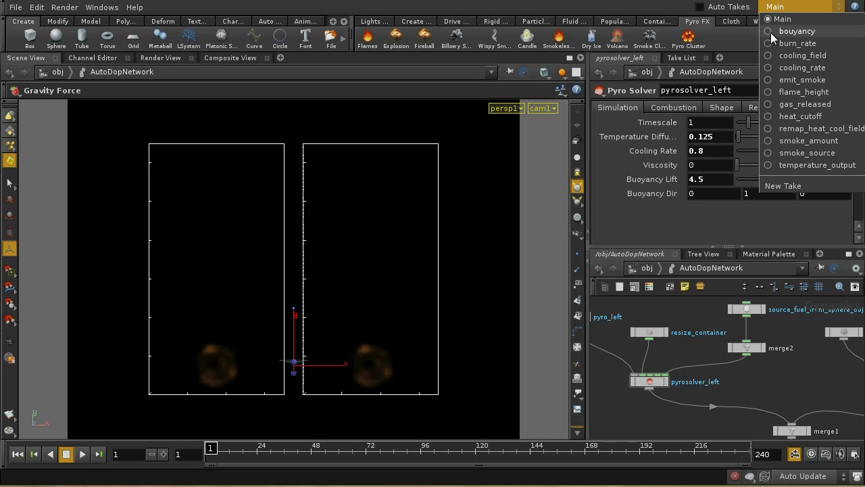
{"action": "left_click", "coordinate": [791, 31]}
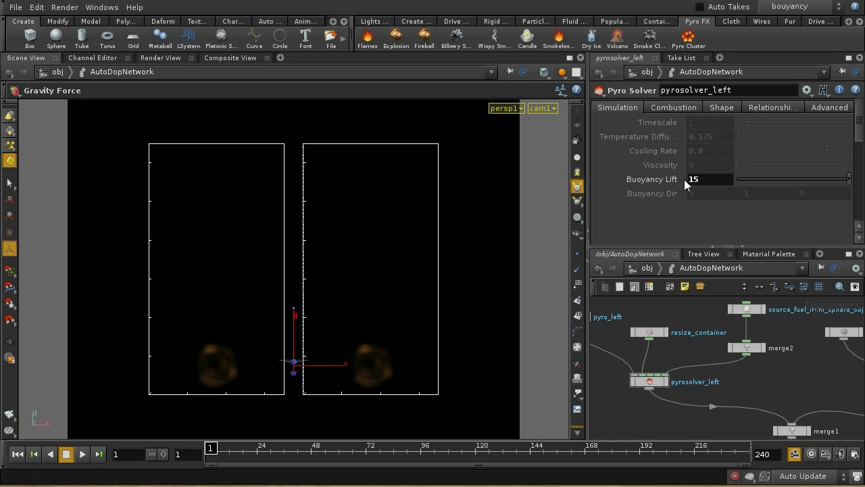
{"action": "middle_click_drag", "start_coordinate": [794, 395], "coordinate": [718, 384]}
{"action": "left_click", "coordinate": [636, 376]}
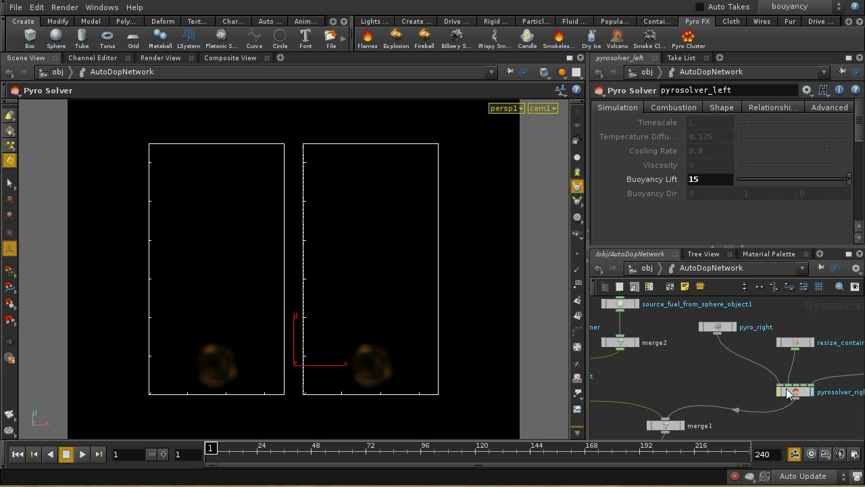
{"action": "left_click", "coordinate": [789, 391]}
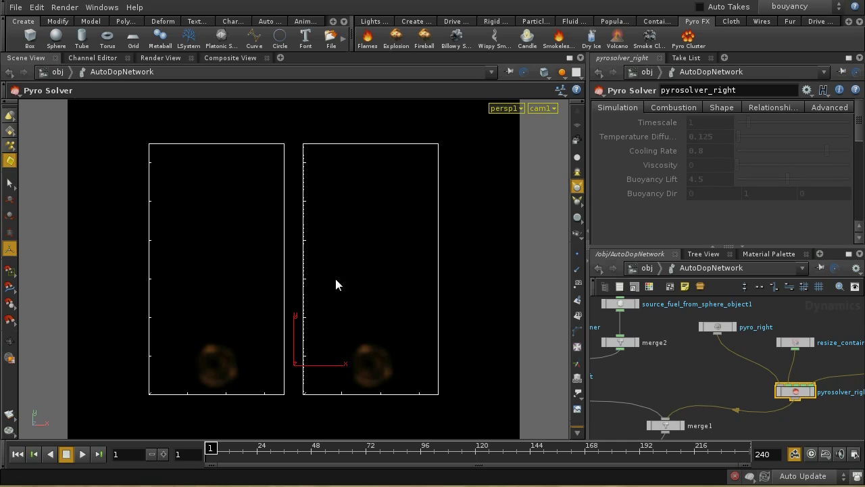
{"action": "left_click", "coordinate": [82, 453]}
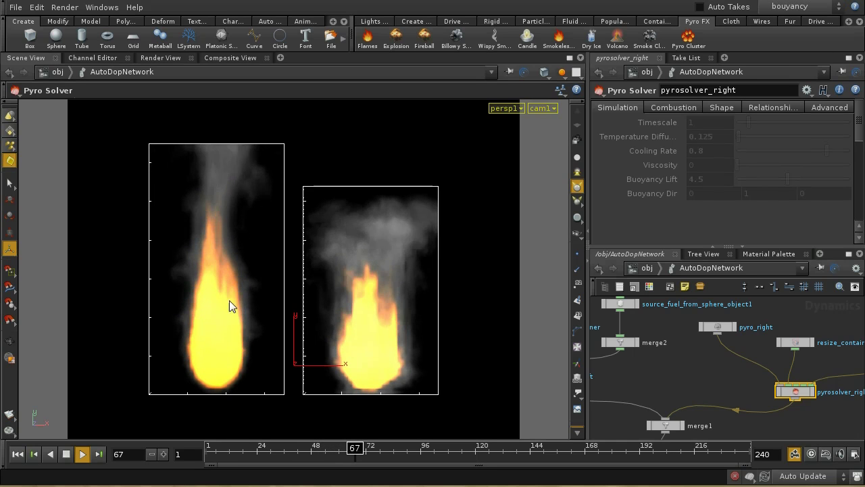
{"action": "left_click", "coordinate": [66, 453]}
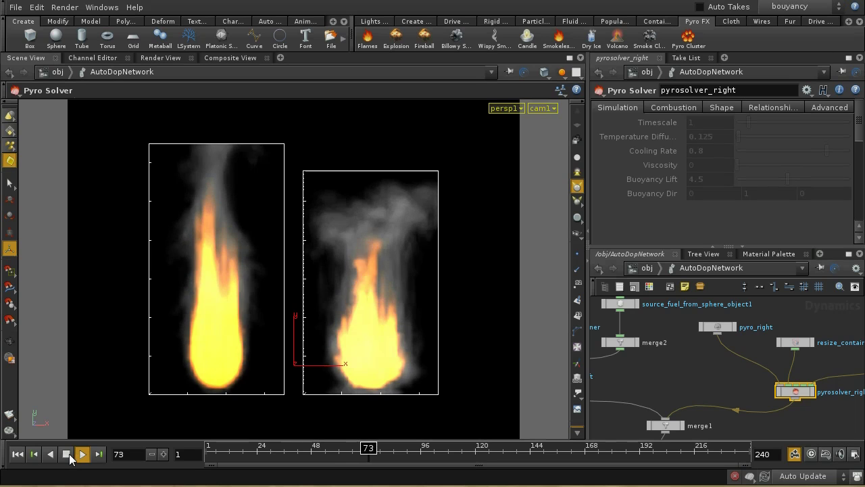
Return to the Main take and examine pyrosolver_right's Combustion settings, including Ignition Temperature, Burn Rate and Gas Released.
{"action": "left_click", "coordinate": [803, 8]}
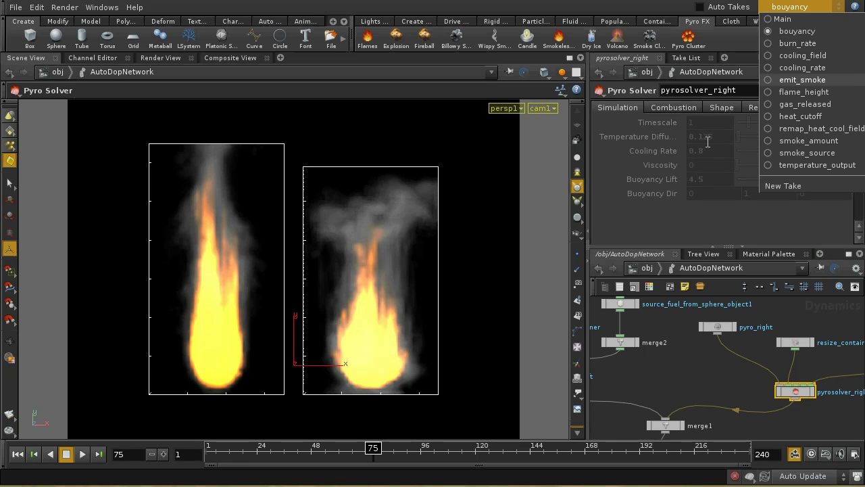
{"action": "left_click", "coordinate": [680, 105]}
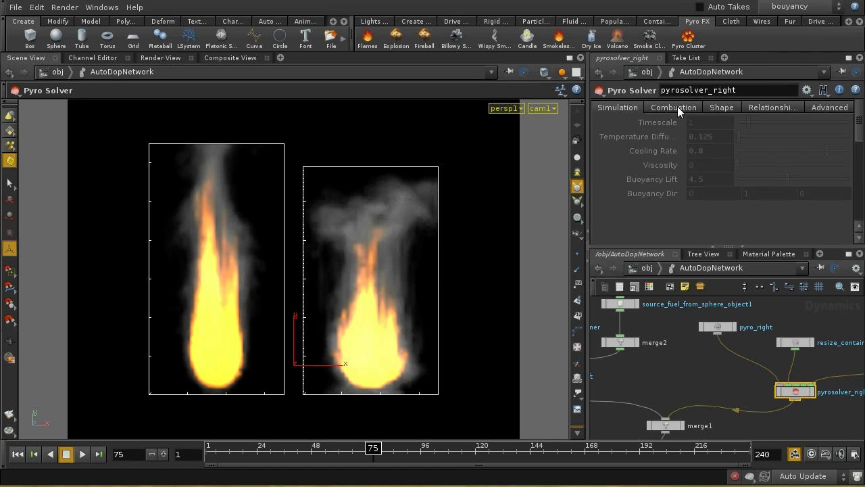
{"action": "left_click", "coordinate": [678, 106]}
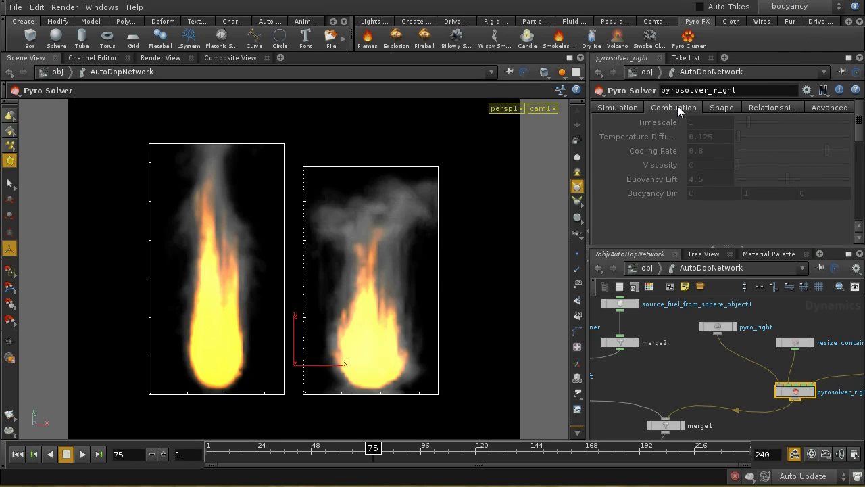
{"action": "left_click", "coordinate": [794, 6]}
{"action": "left_click", "coordinate": [771, 19]}
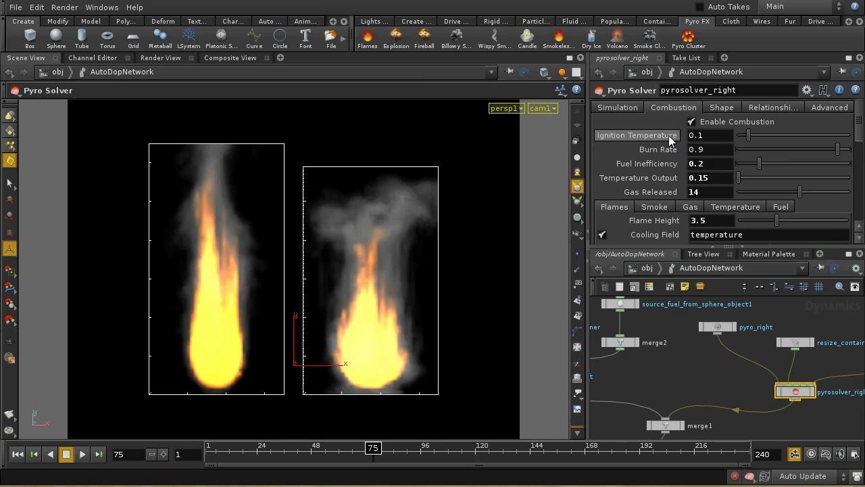
{"action": "mouse_move", "coordinate": [668, 136]}
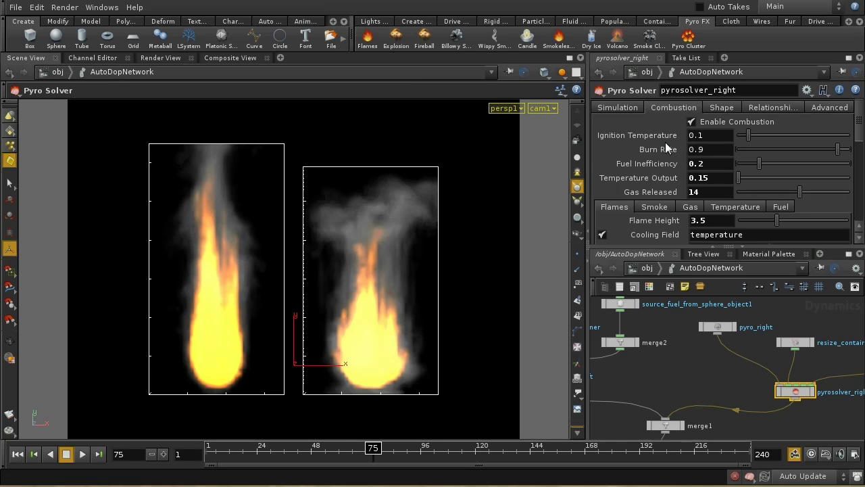
{"action": "mouse_move", "coordinate": [662, 149]}
{"action": "mouse_move", "coordinate": [664, 191]}
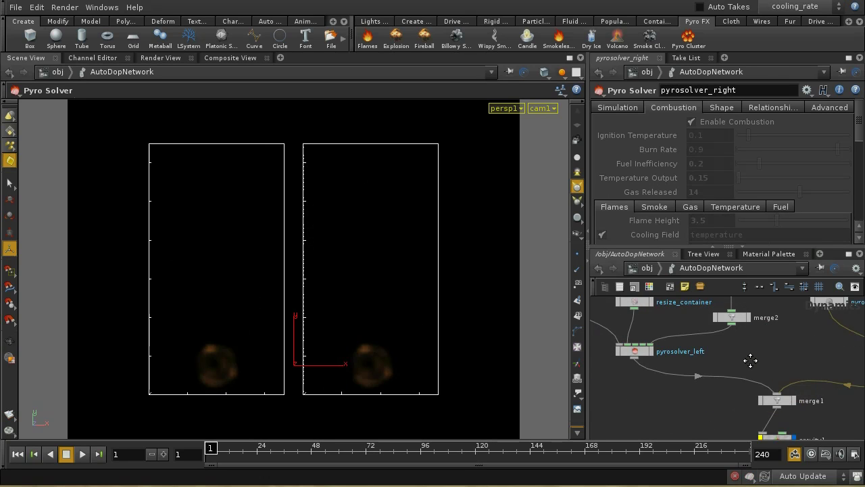
Switch to the burn_rate take, compare Burn Rate on both pyro solvers, and play the simulation.
{"action": "left_click", "coordinate": [781, 9]}
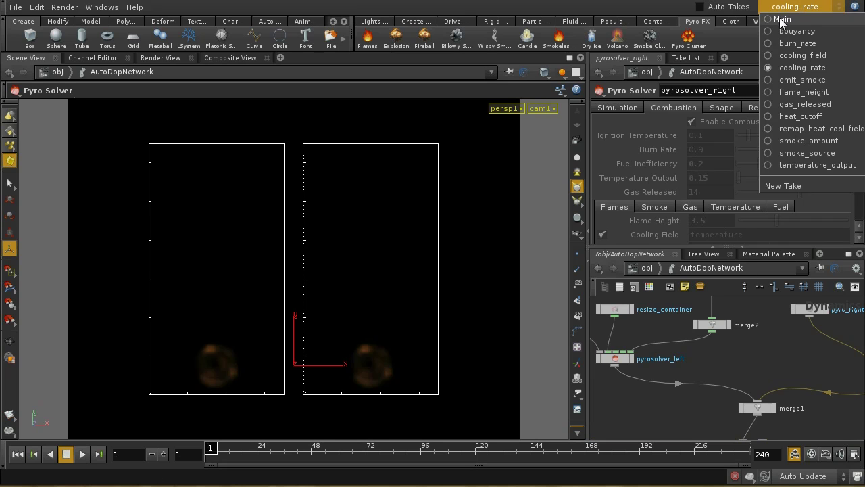
{"action": "left_click", "coordinate": [777, 44]}
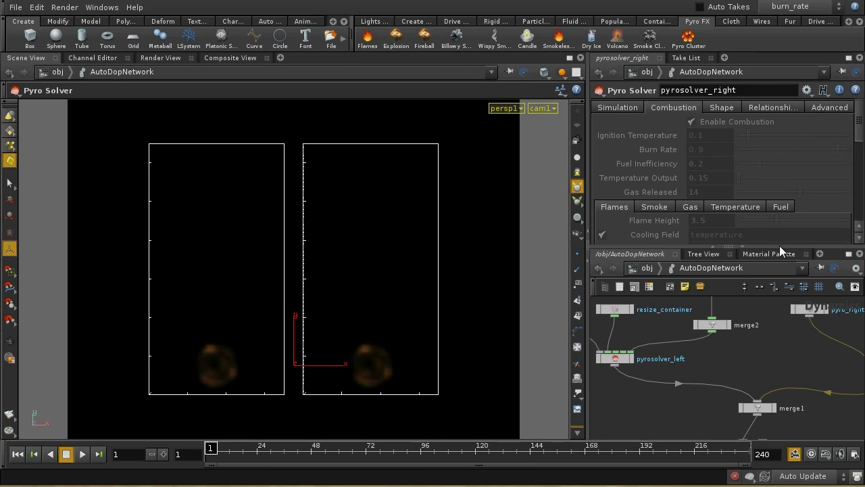
{"action": "scroll", "coordinate": [732, 345], "scroll_direction": "up", "scroll_amount": 2}
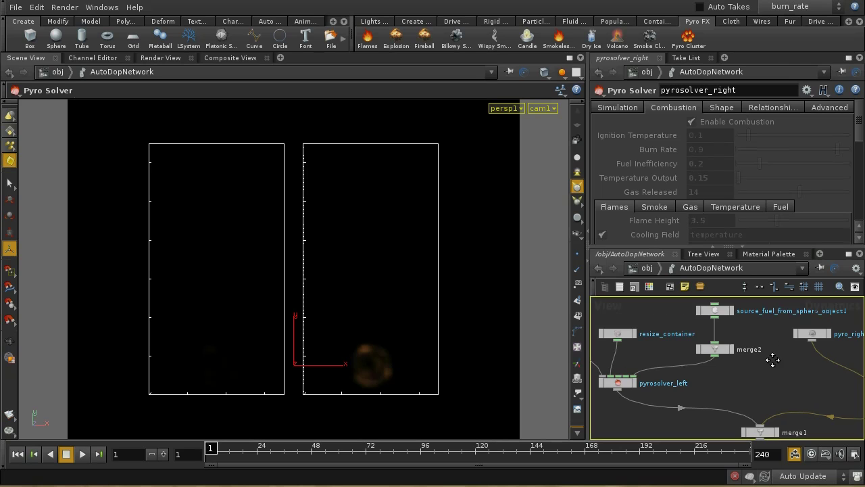
{"action": "left_click", "coordinate": [617, 384]}
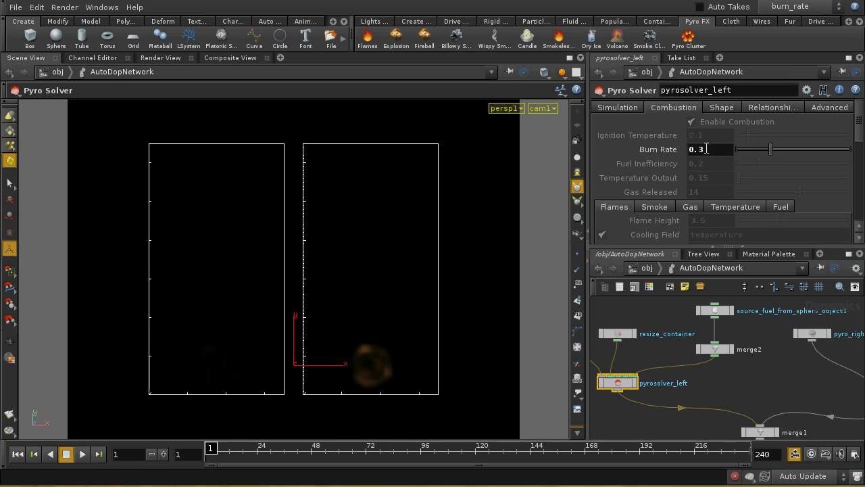
{"action": "middle_click_drag", "start_coordinate": [801, 384], "coordinate": [685, 348]}
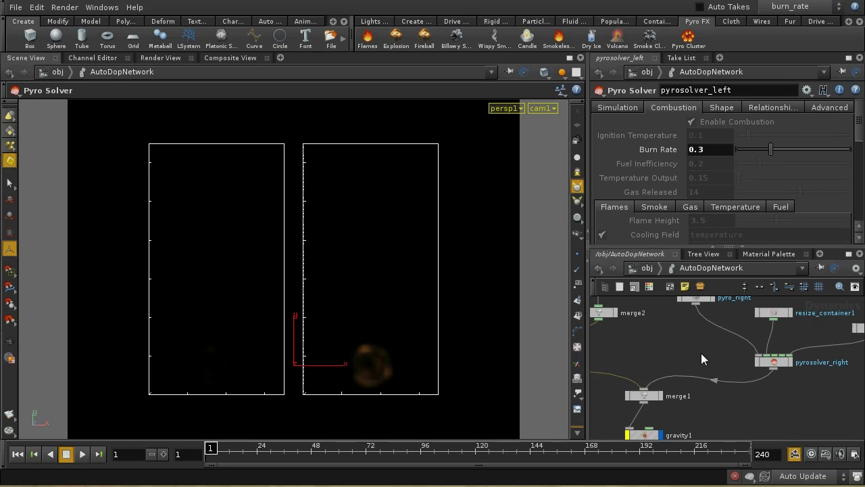
{"action": "left_click", "coordinate": [774, 362]}
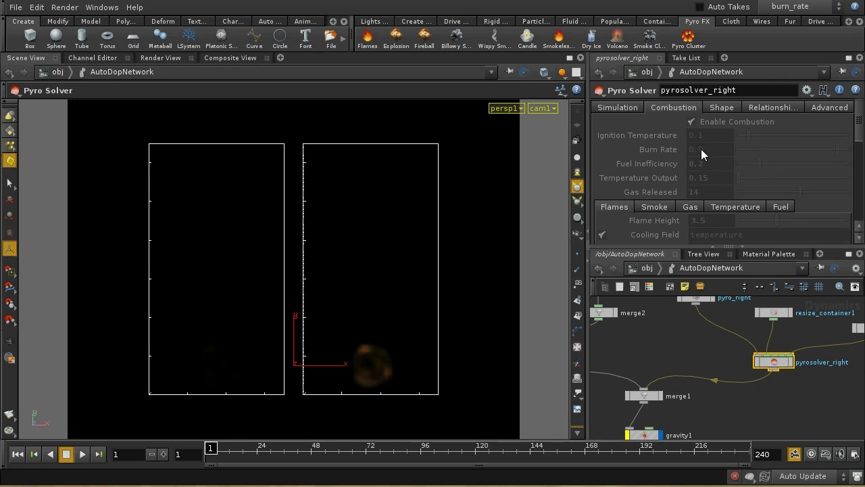
{"action": "left_click", "coordinate": [81, 453]}
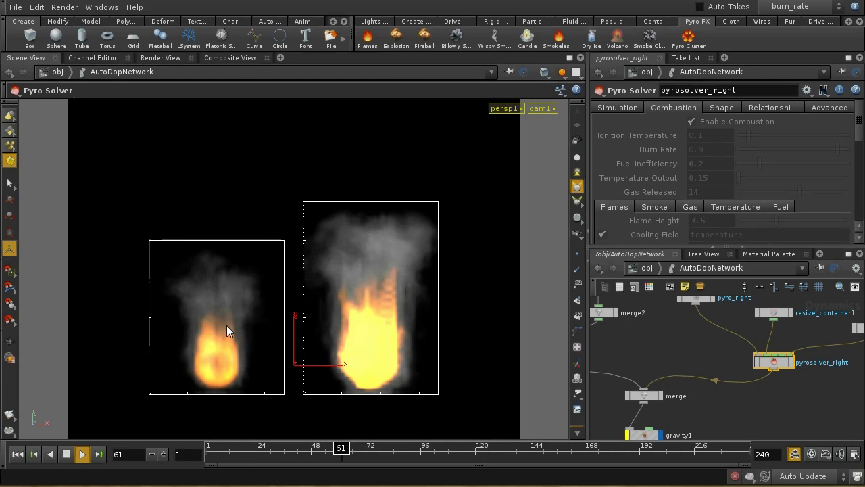
{"action": "left_click", "coordinate": [66, 454]}
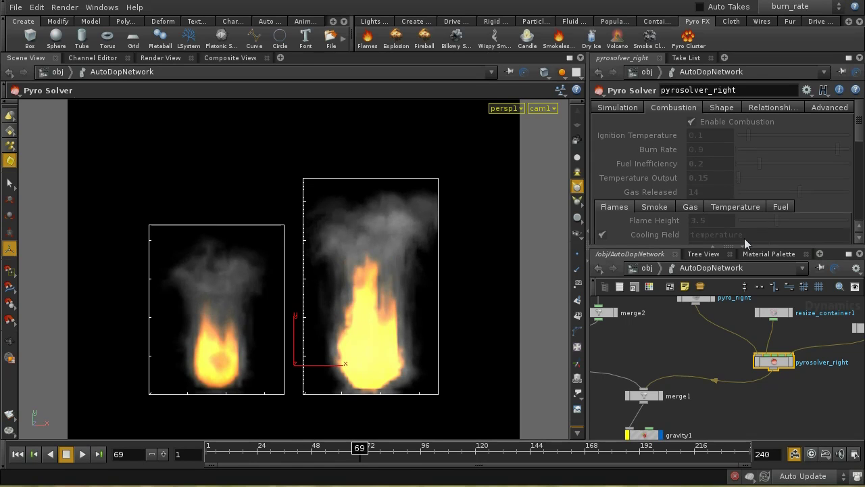
In the temperature_output take, set pyrosolver_left's Temperature Output to 4 and compare it with pyrosolver_right's.
{"action": "left_click", "coordinate": [806, 7]}
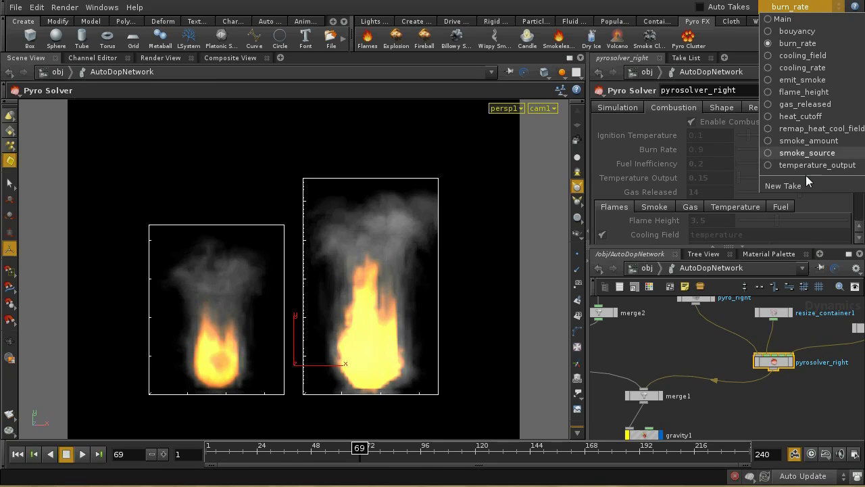
{"action": "left_click", "coordinate": [805, 165]}
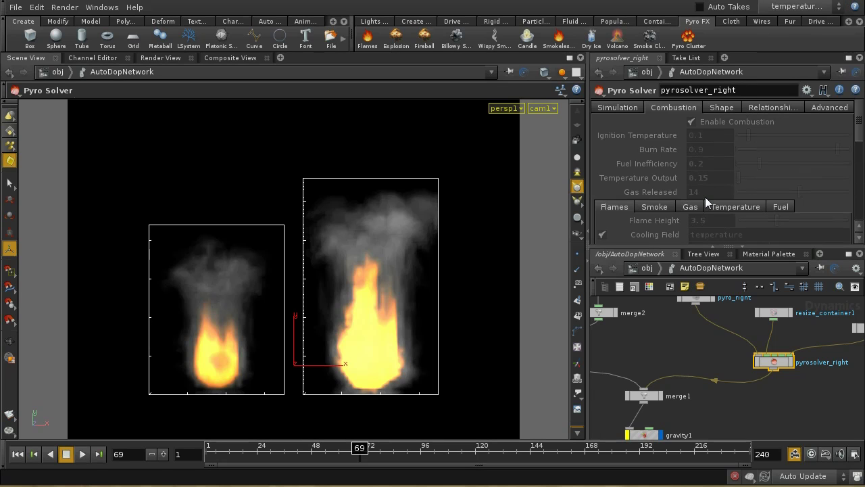
{"action": "middle_click_drag", "start_coordinate": [660, 362], "coordinate": [787, 363]}
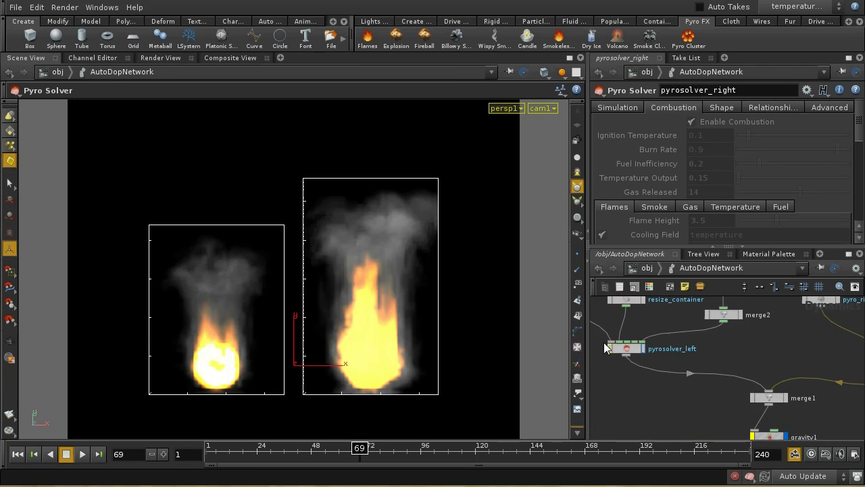
{"action": "left_click", "coordinate": [620, 349]}
{"action": "double_click", "coordinate": [693, 177]}
{"action": "key", "text": "BackSpace"}
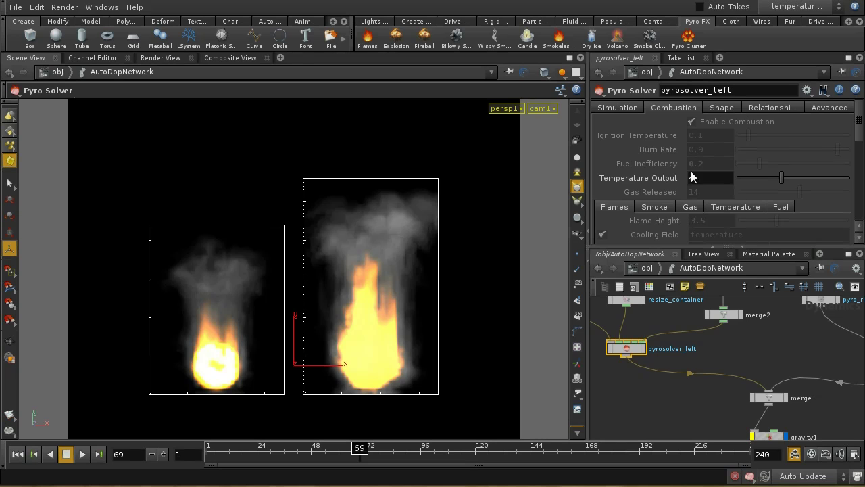
{"action": "type", "text": "4"}
{"action": "middle_click_drag", "start_coordinate": [769, 365], "coordinate": [664, 371]}
{"action": "left_click", "coordinate": [796, 371]}
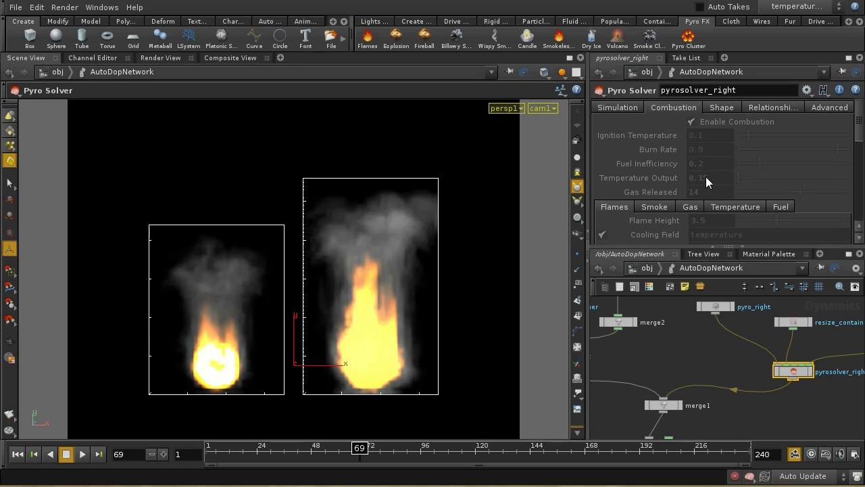
{"action": "middle_click_drag", "start_coordinate": [692, 361], "coordinate": [757, 370]}
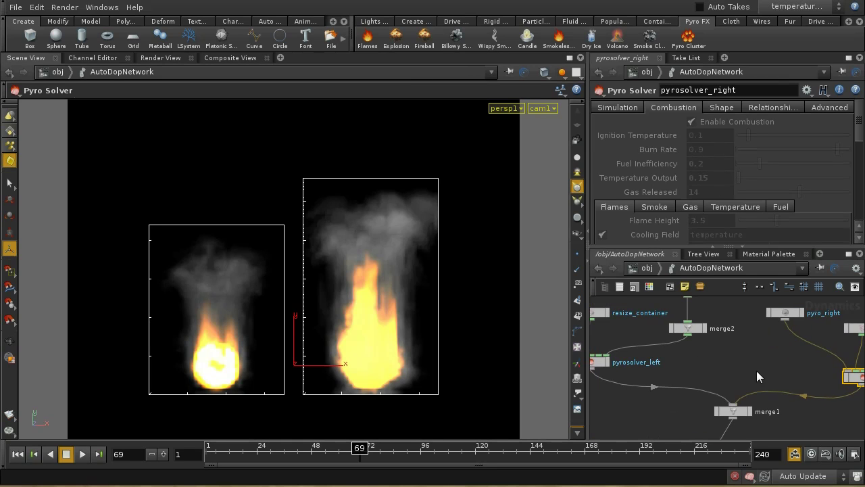
Play the temperature_output simulation from the first frame to compare both flames, and rewind it.
{"action": "left_click", "coordinate": [15, 455]}
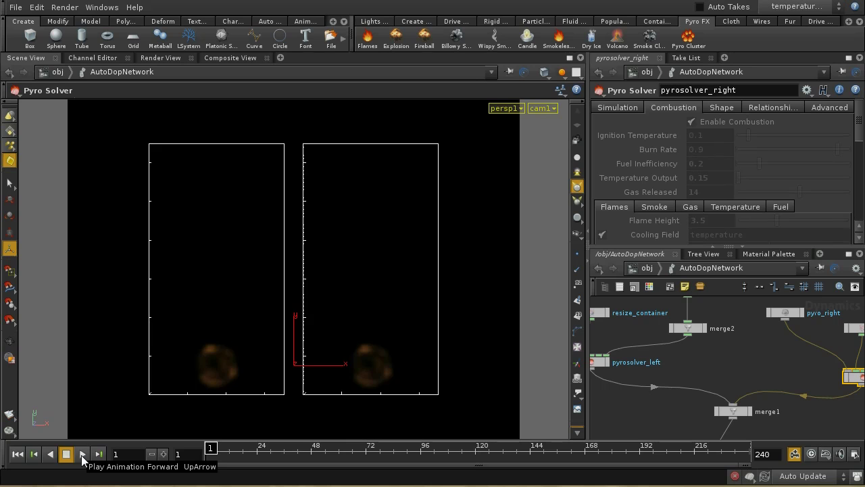
{"action": "left_click", "coordinate": [81, 455]}
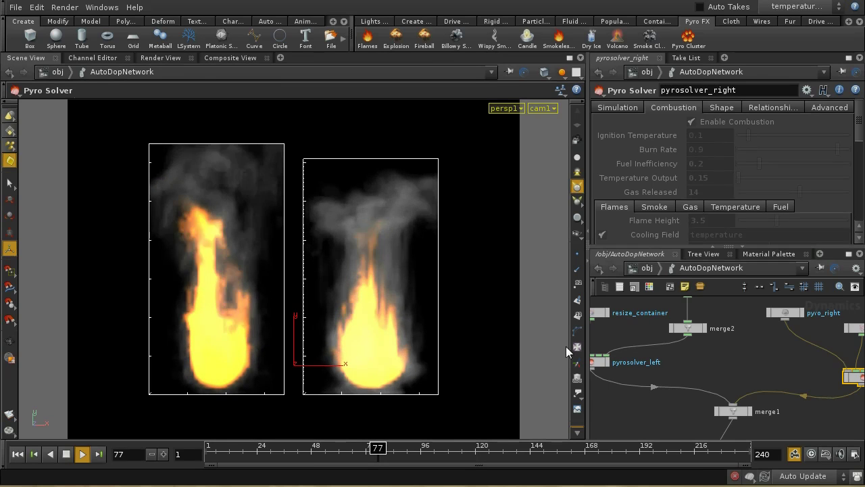
{"action": "key", "text": "ctrl+Left"}
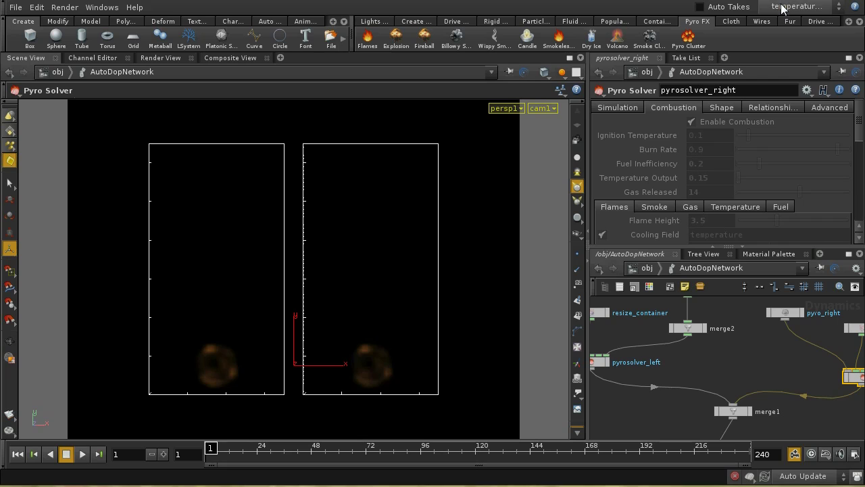
Switch to the gas_released take, compare Gas Released on both pyro solvers, and play the simulation.
{"action": "left_click", "coordinate": [782, 7]}
{"action": "left_click", "coordinate": [774, 105]}
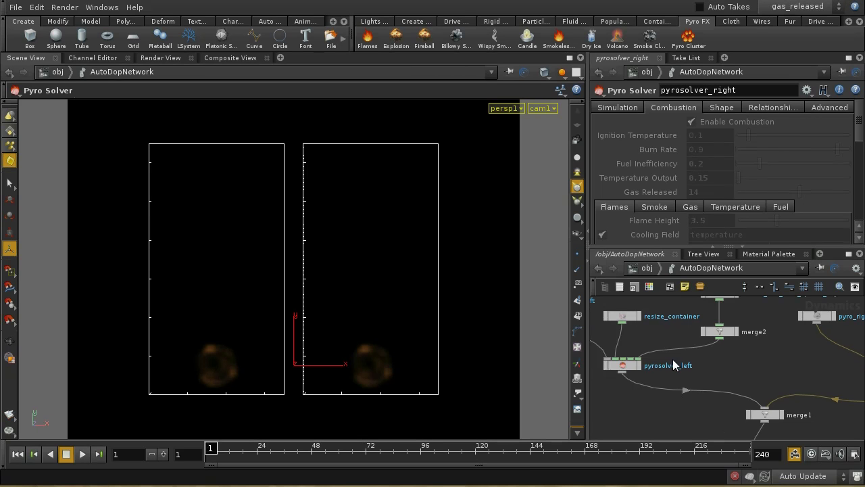
{"action": "left_click", "coordinate": [632, 365]}
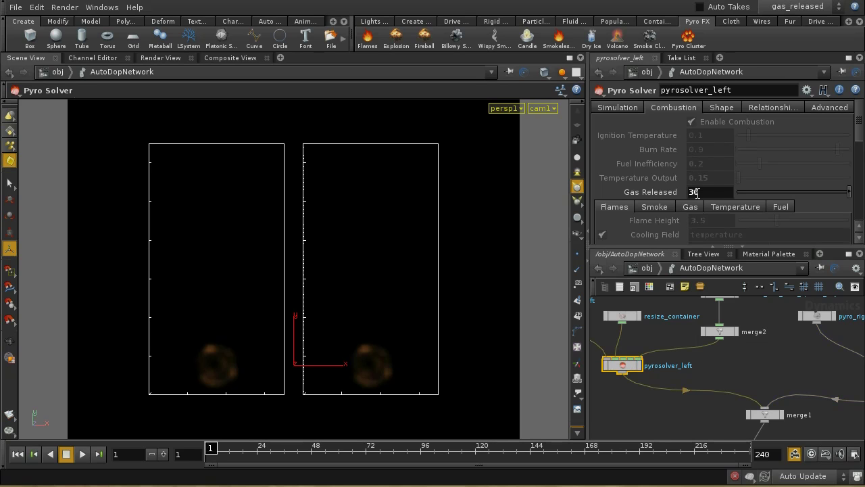
{"action": "middle_click_drag", "start_coordinate": [778, 330], "coordinate": [717, 352]}
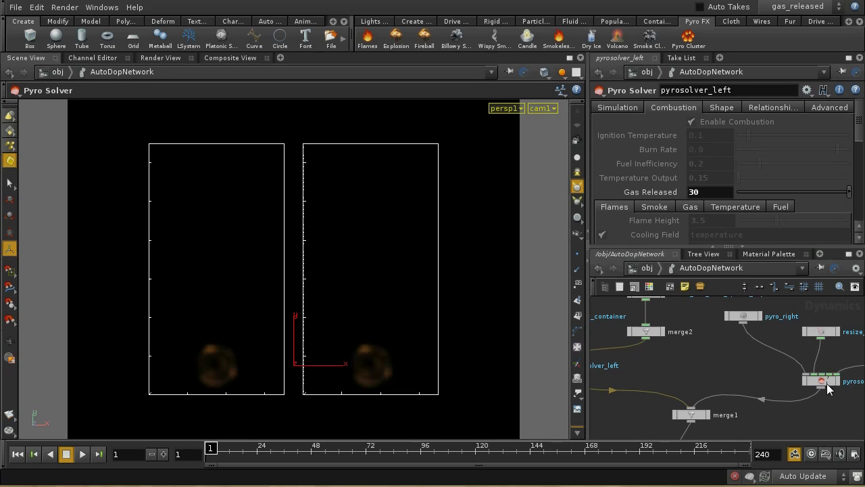
{"action": "left_click", "coordinate": [825, 380]}
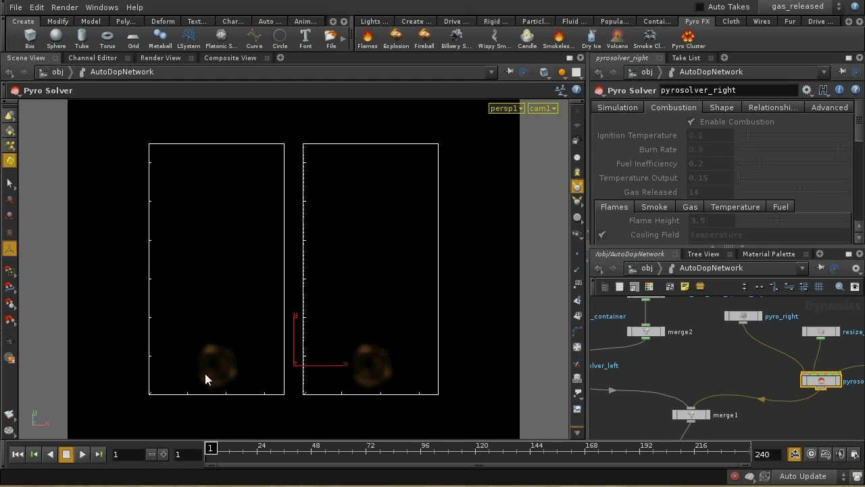
{"action": "left_click", "coordinate": [76, 456]}
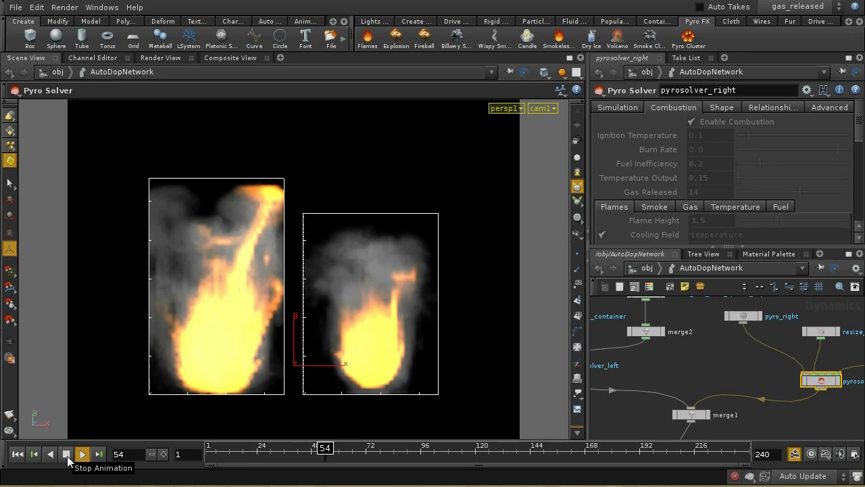
Stop playback and, in the Main take, make pyro_left display only the Divergence field instead of Multi Field.
{"action": "left_click", "coordinate": [66, 454]}
{"action": "middle_click_drag", "start_coordinate": [661, 333], "coordinate": [789, 395]}
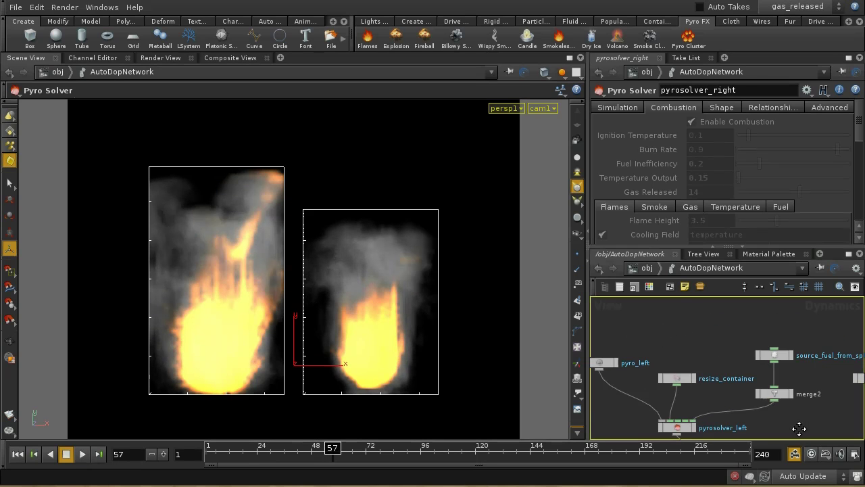
{"action": "left_click", "coordinate": [606, 363]}
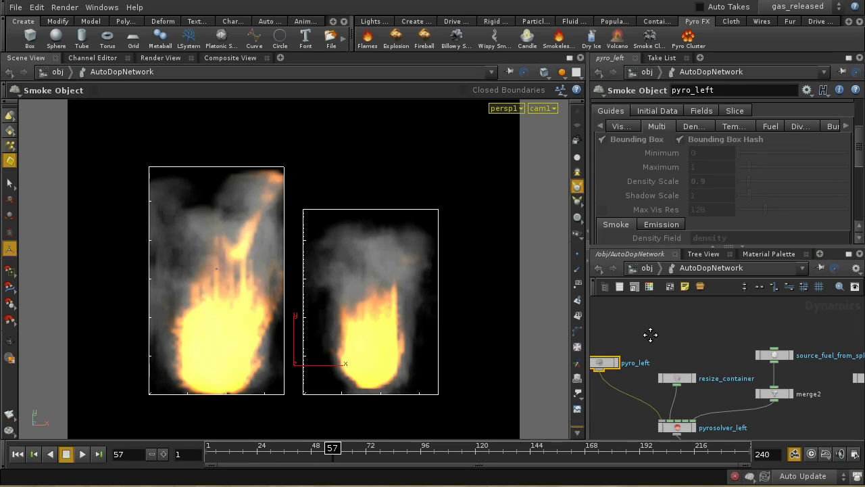
{"action": "middle_click_drag", "start_coordinate": [601, 363], "coordinate": [703, 369]}
{"action": "left_click", "coordinate": [620, 127]}
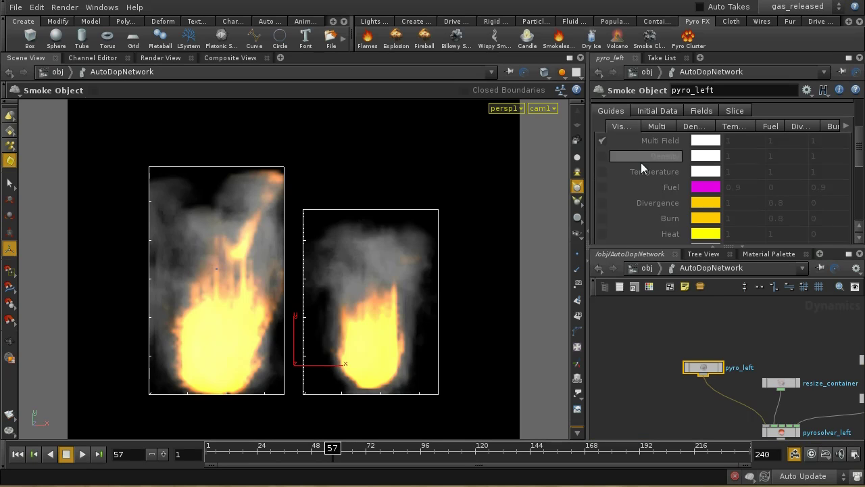
{"action": "left_click", "coordinate": [791, 6]}
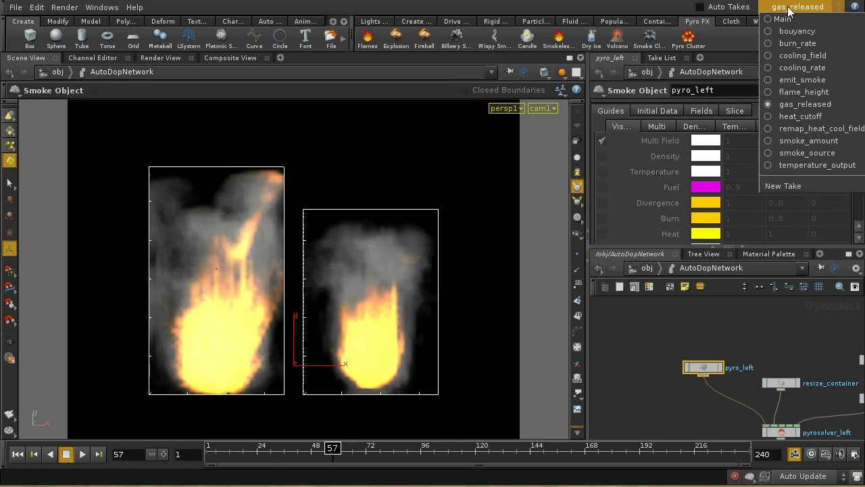
{"action": "left_click", "coordinate": [784, 19]}
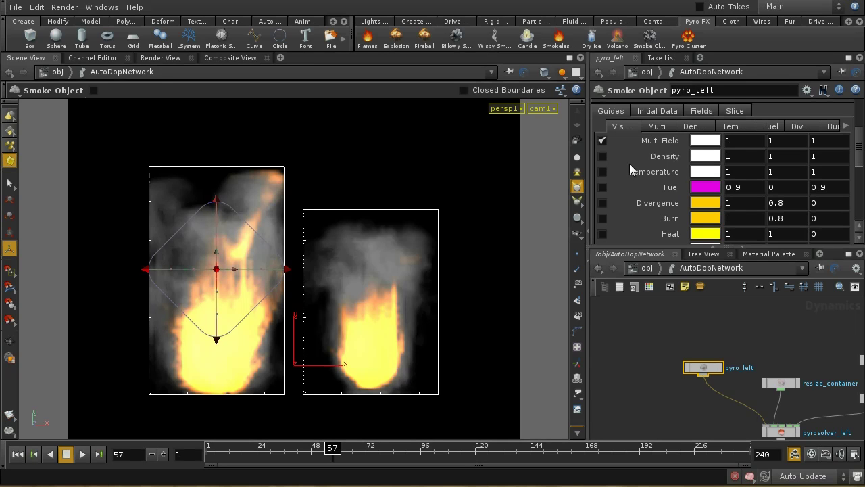
{"action": "left_click", "coordinate": [603, 202]}
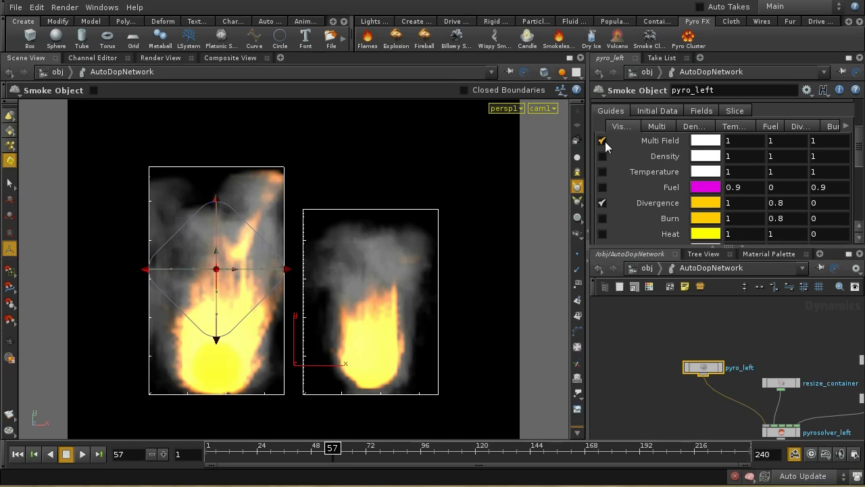
{"action": "left_click", "coordinate": [602, 140]}
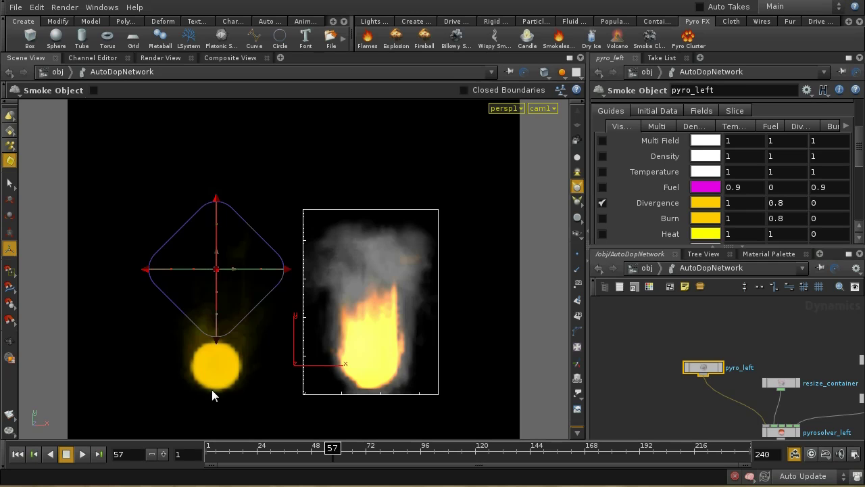
Make pyro_right display only the Divergence field, with Multi Field turned off.
{"action": "middle_click_drag", "start_coordinate": [769, 351], "coordinate": [707, 361]}
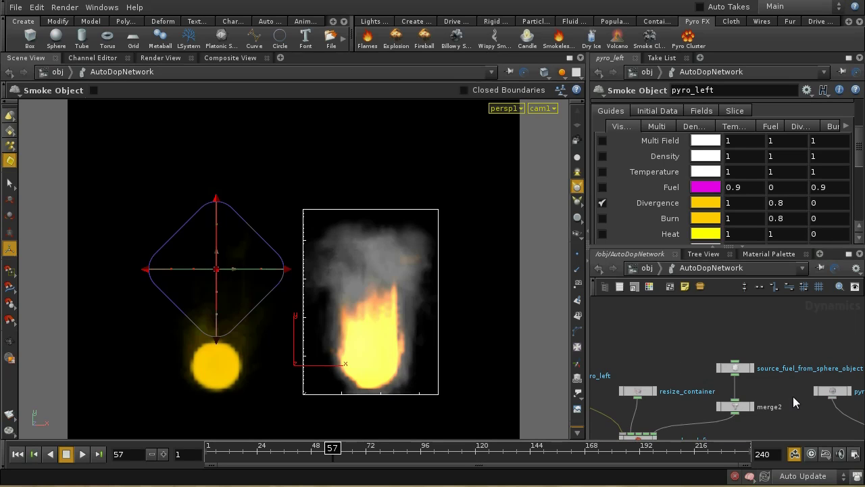
{"action": "middle_click_drag", "start_coordinate": [793, 396], "coordinate": [735, 369]}
{"action": "left_click", "coordinate": [766, 363]}
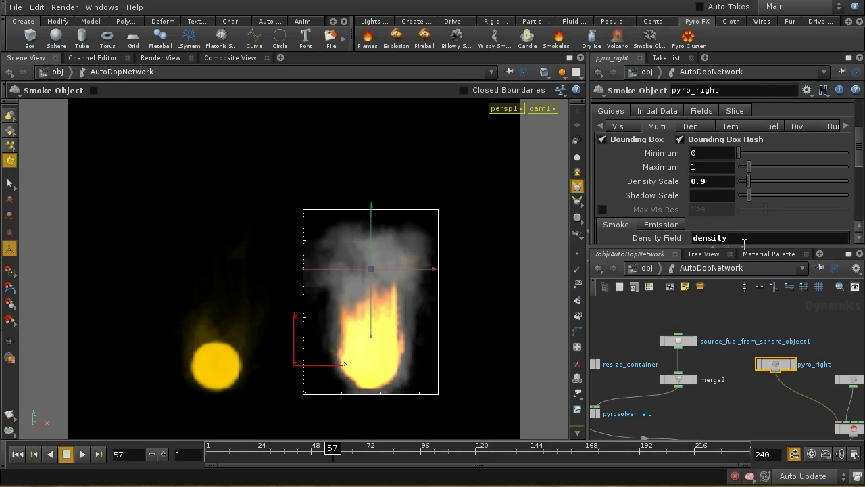
{"action": "left_click", "coordinate": [623, 126]}
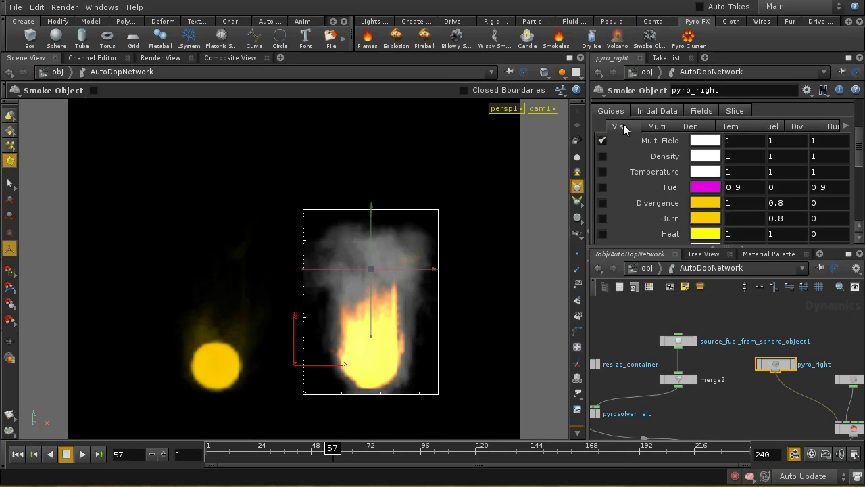
{"action": "left_click", "coordinate": [602, 141]}
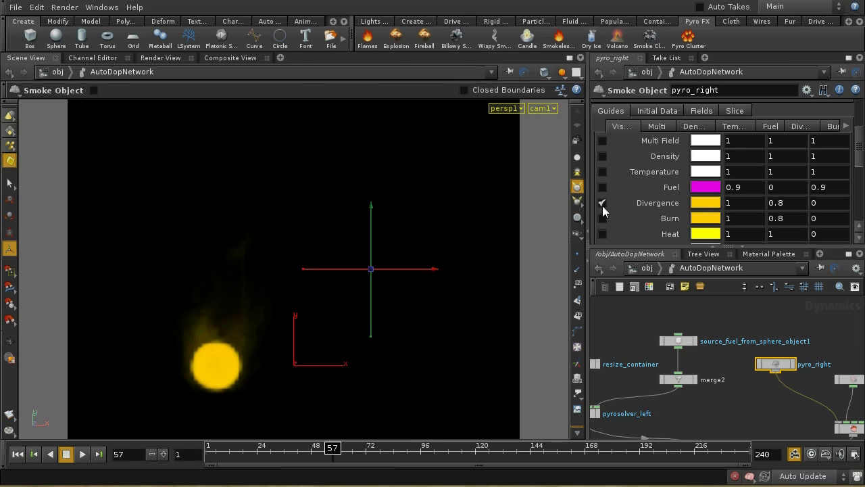
{"action": "left_click", "coordinate": [602, 203]}
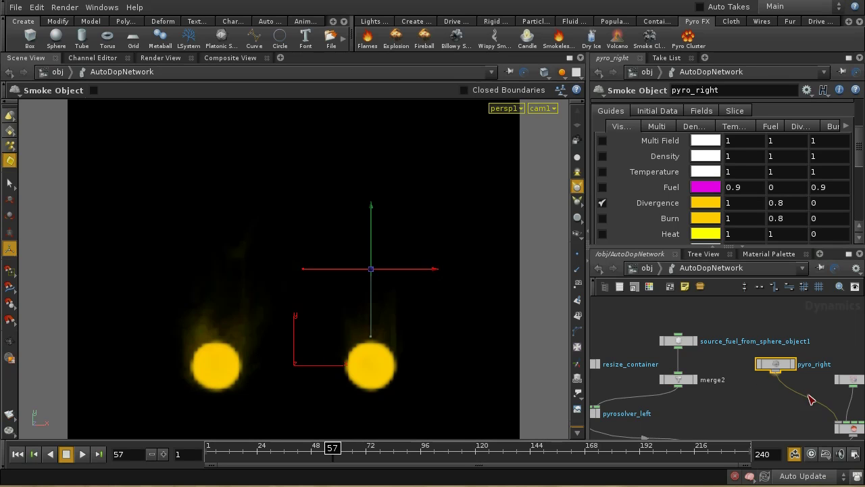
Restore the Multi Field display and turn off Divergence on both pyro_left and pyro_right.
{"action": "middle_click_drag", "start_coordinate": [749, 404], "coordinate": [809, 415]}
{"action": "middle_click_drag", "start_coordinate": [653, 351], "coordinate": [718, 383]}
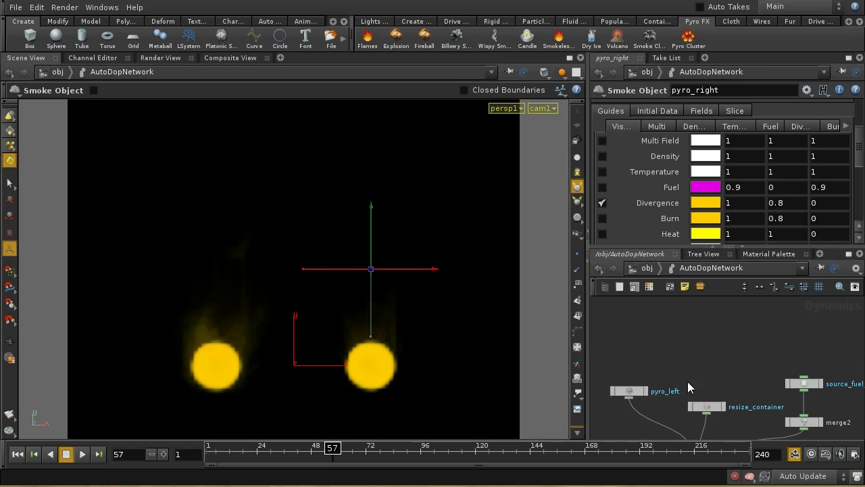
{"action": "left_click", "coordinate": [628, 392], "text": "shift"}
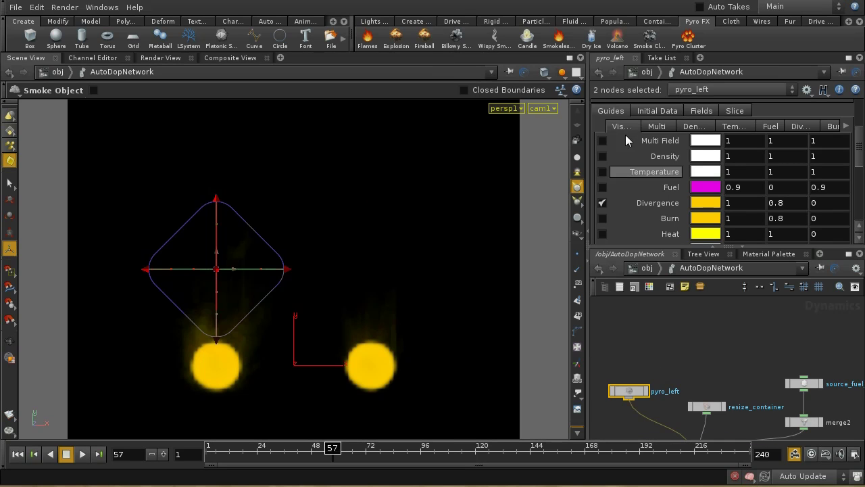
{"action": "left_click", "coordinate": [601, 140]}
{"action": "left_click", "coordinate": [603, 202]}
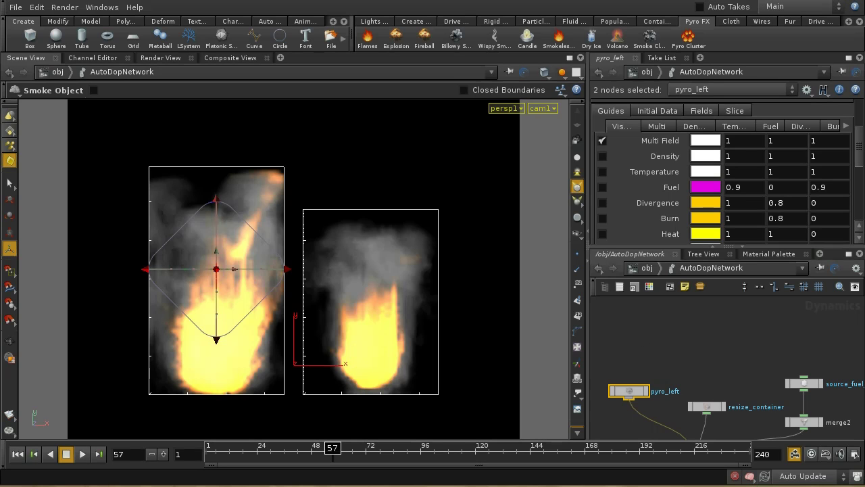
Examine pyrosolver_left's Flame Height parameter and the other flame settings in its combustion parameters.
{"action": "middle_click_drag", "start_coordinate": [761, 432], "coordinate": [753, 338]}
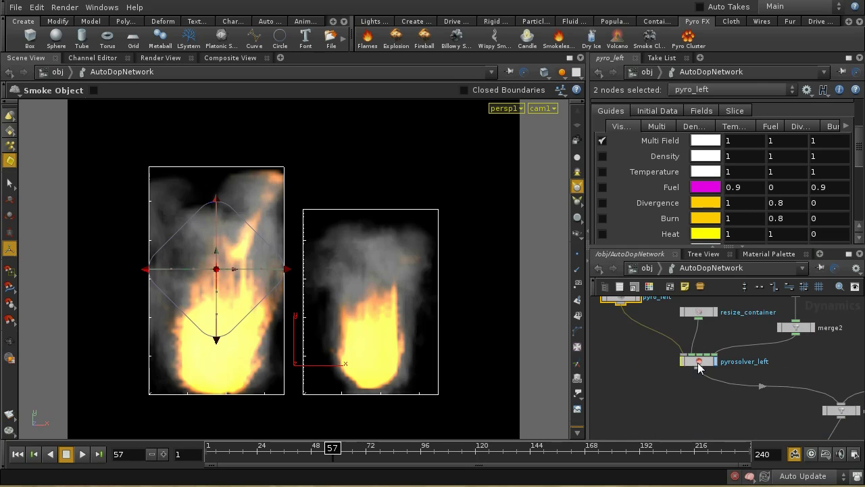
{"action": "left_click", "coordinate": [700, 362]}
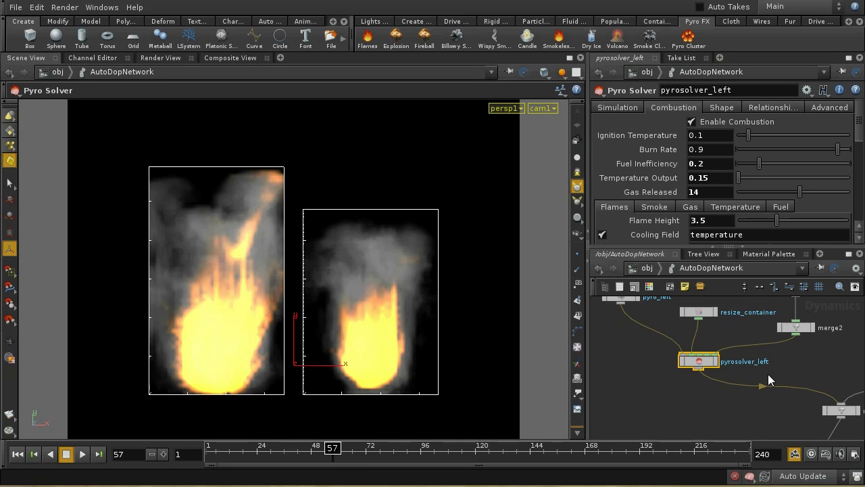
{"action": "scroll", "coordinate": [859, 139], "scroll_direction": "down", "scroll_amount": 1}
{"action": "scroll", "coordinate": [859, 138], "scroll_direction": "down", "scroll_amount": 3}
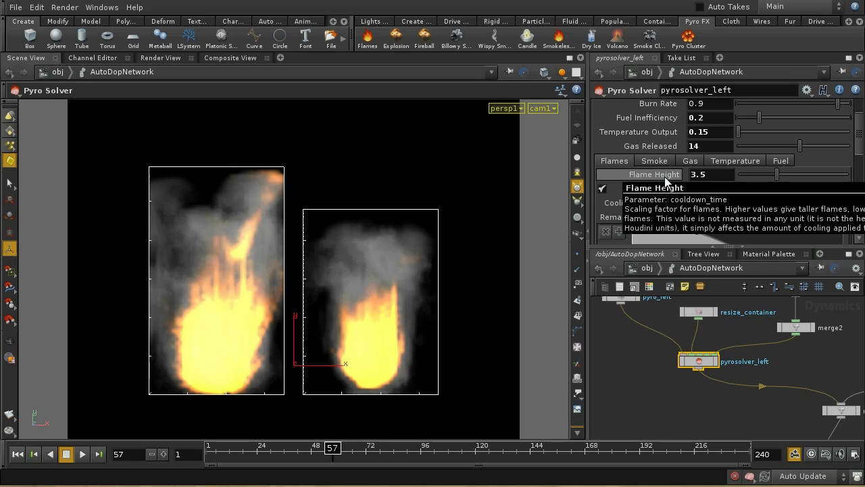
{"action": "mouse_move", "coordinate": [644, 175]}
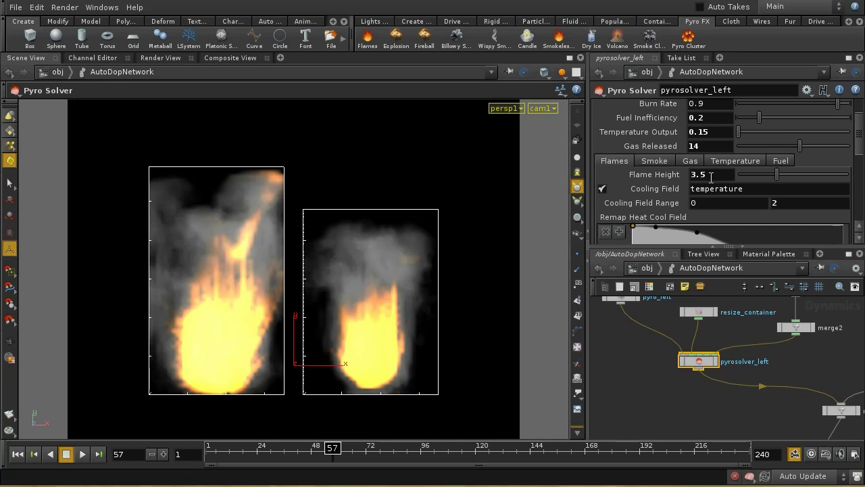
Switch to the flame_height take and compare Flame Height on both pyro solvers.
{"action": "left_click", "coordinate": [775, 6]}
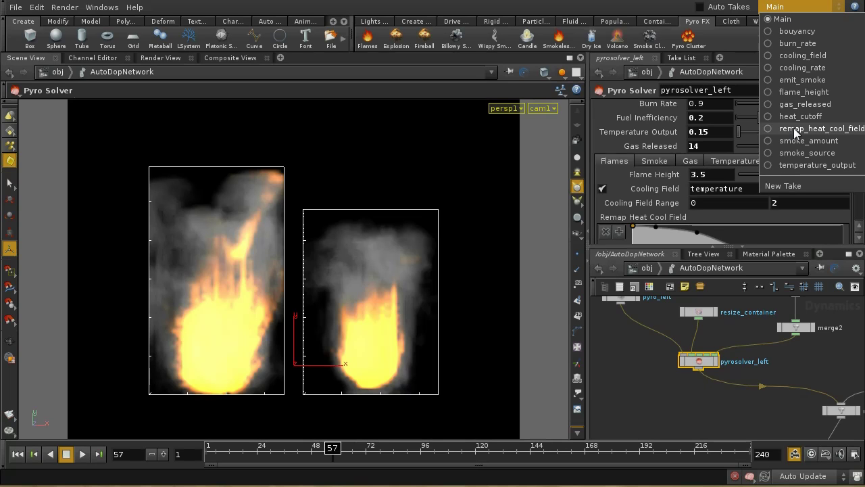
{"action": "left_click", "coordinate": [771, 93]}
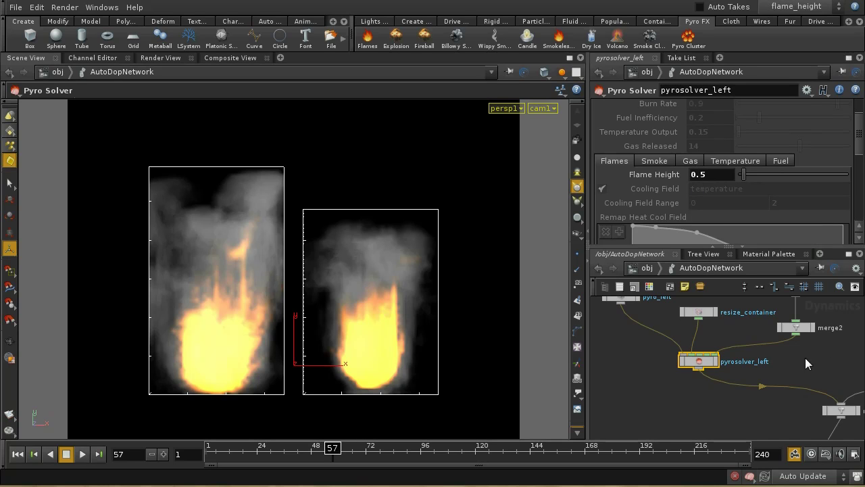
{"action": "scroll", "coordinate": [805, 357], "scroll_direction": "right", "scroll_amount": 5}
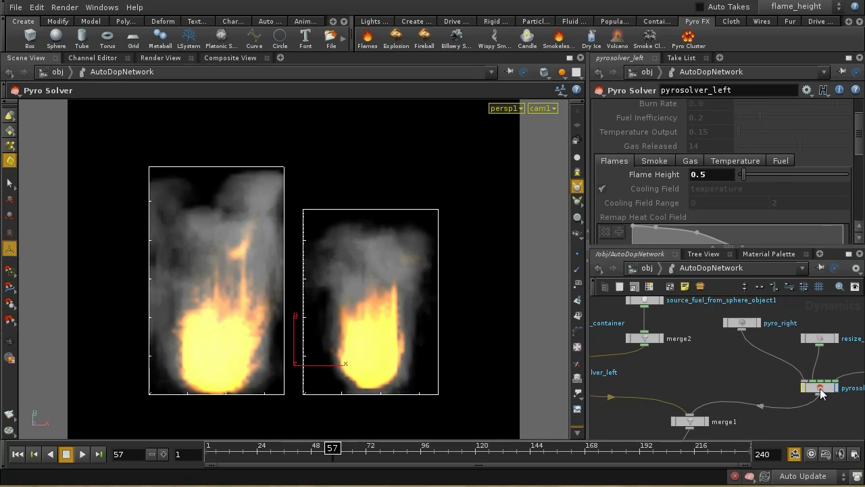
{"action": "left_click", "coordinate": [820, 388]}
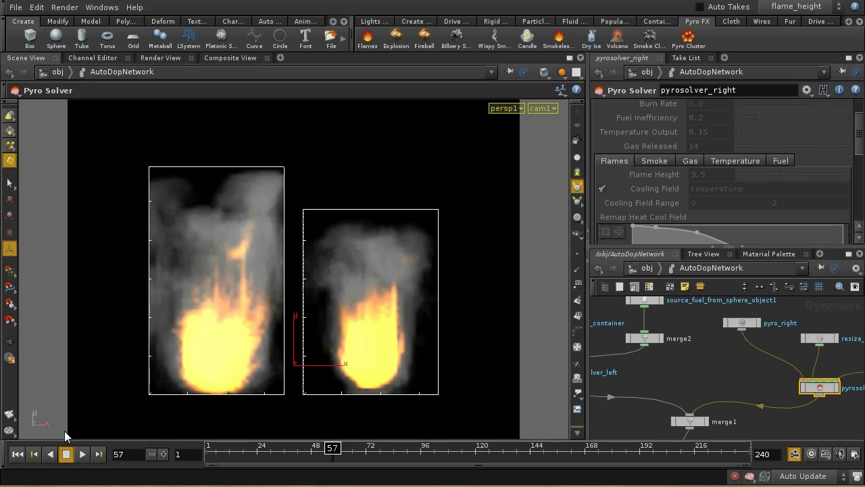
Play the flame_height simulation from the first frame to compare both flames, and stop it.
{"action": "left_click", "coordinate": [17, 454]}
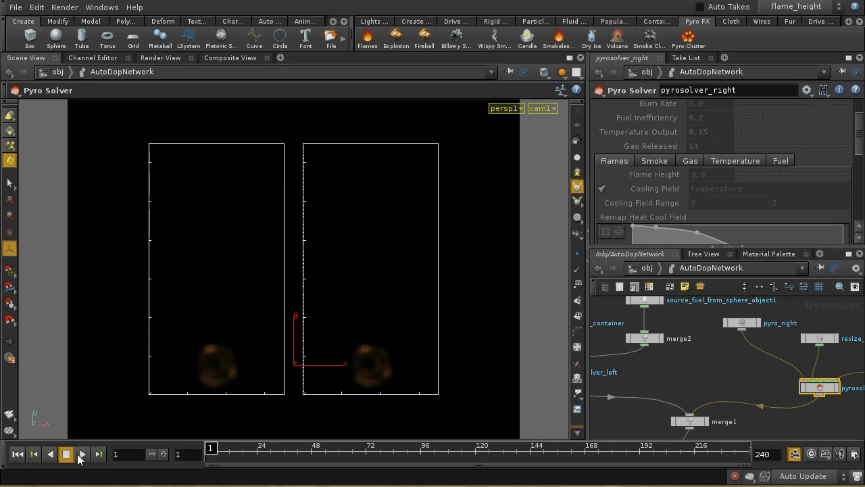
{"action": "left_click", "coordinate": [79, 454]}
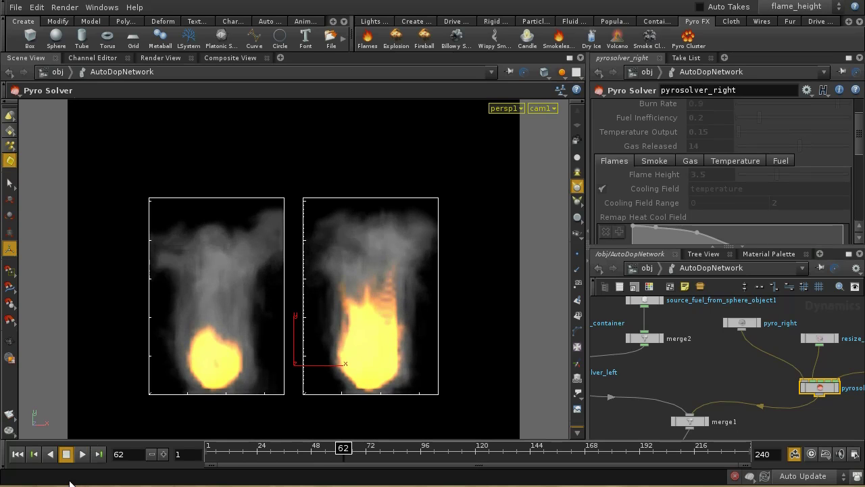
{"action": "left_click", "coordinate": [66, 455]}
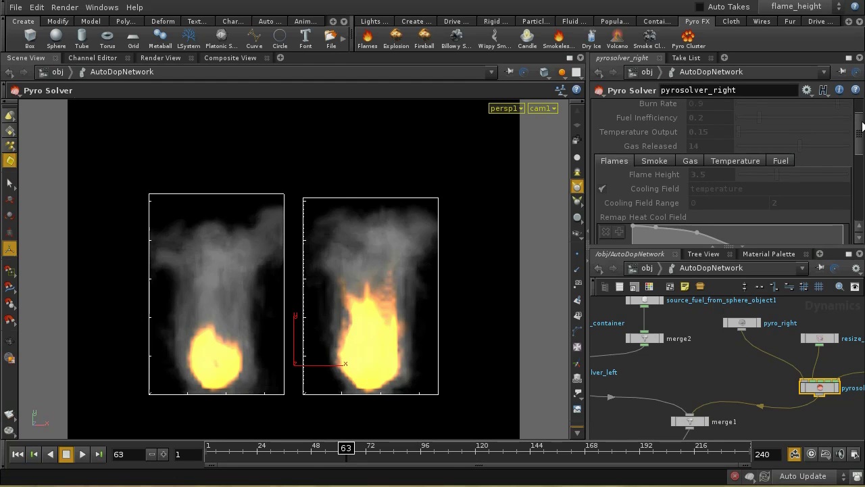
Return to the Main take and examine pyrosolver_right's Cooling Field, Cooling Field Range and Remap Heat Cool Field ramp.
{"action": "scroll", "coordinate": [862, 135], "scroll_direction": "down", "scroll_amount": 3}
{"action": "scroll", "coordinate": [862, 138], "scroll_direction": "up", "scroll_amount": 1}
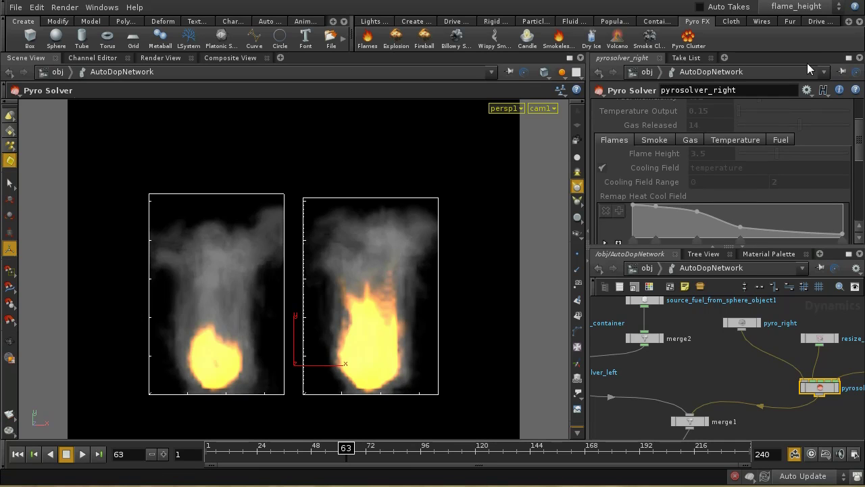
{"action": "left_click", "coordinate": [796, 9]}
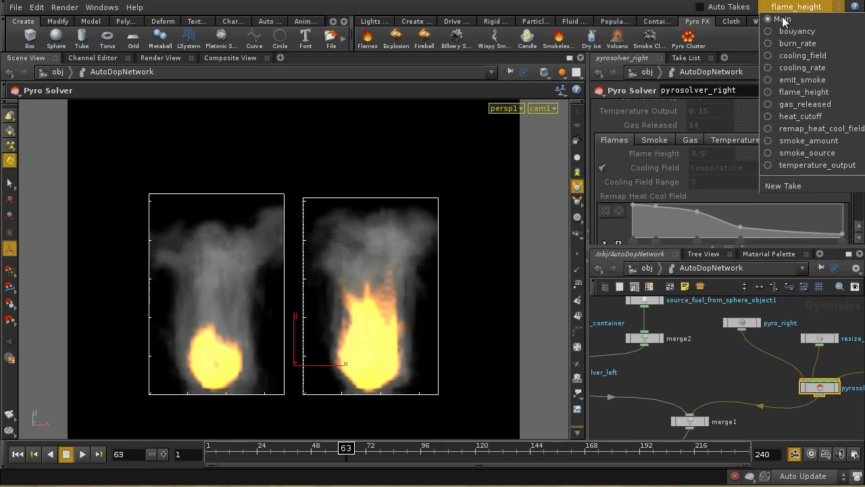
{"action": "left_click", "coordinate": [797, 19]}
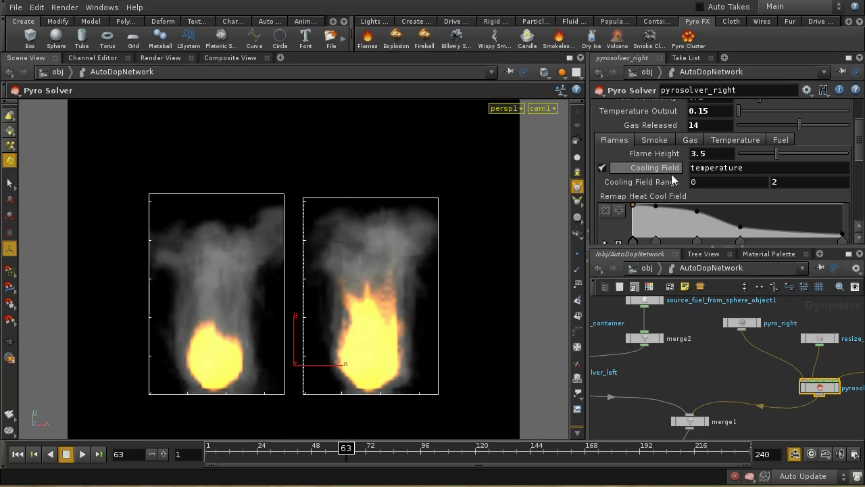
{"action": "scroll", "coordinate": [862, 160], "scroll_direction": "down", "scroll_amount": 1}
{"action": "scroll", "coordinate": [860, 159], "scroll_direction": "down", "scroll_amount": 2}
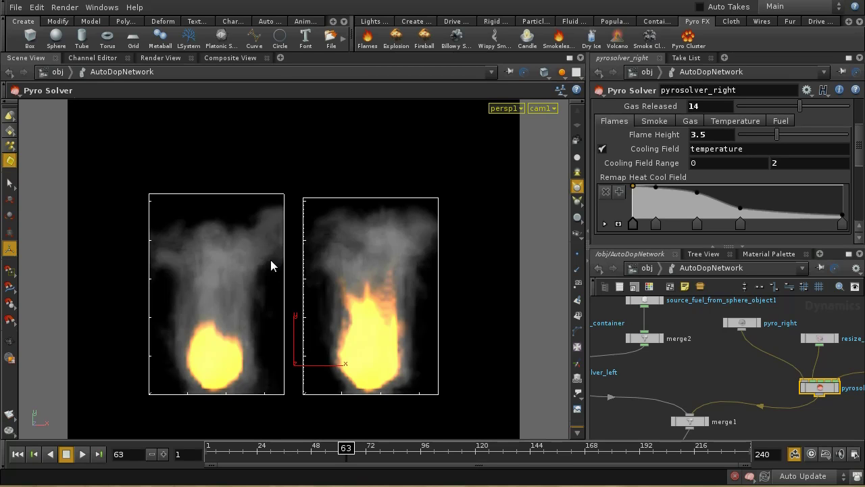
Switch to the remap_heat_cool_field take, compare the Remap Heat Cool Field ramps on both pyro solvers, and rewind to the first frame.
{"action": "left_click", "coordinate": [777, 6]}
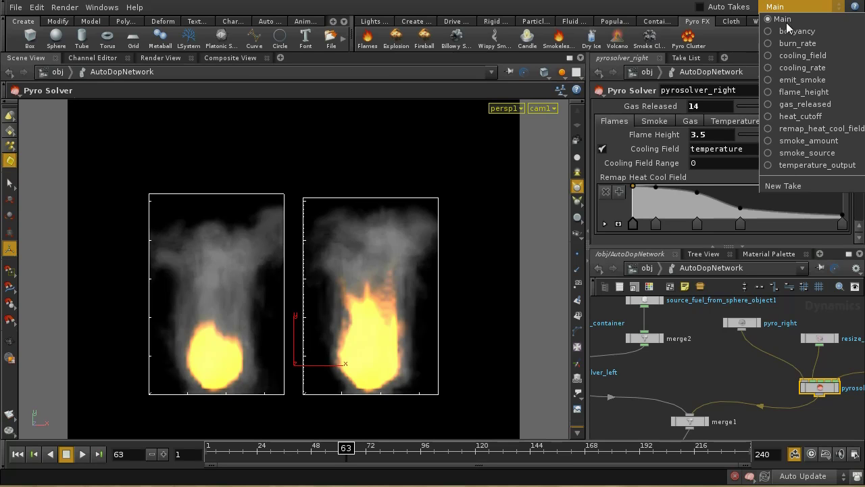
{"action": "left_click", "coordinate": [794, 131]}
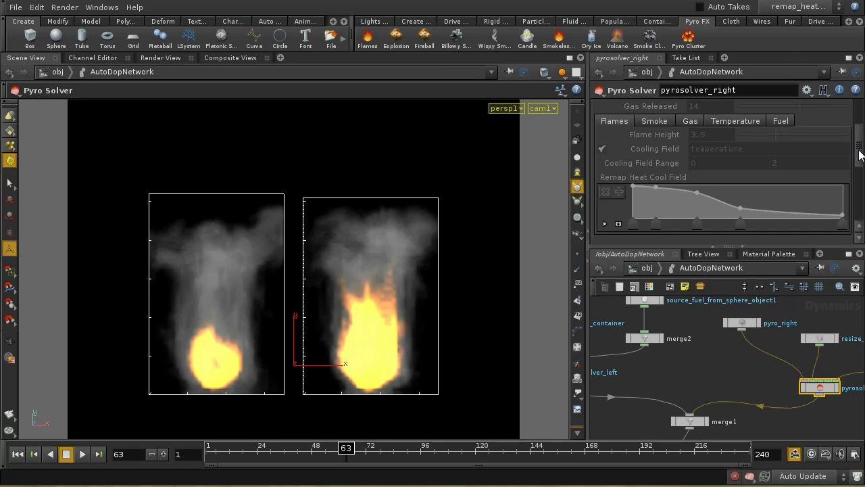
{"action": "middle_click_drag", "start_coordinate": [667, 364], "coordinate": [790, 373]}
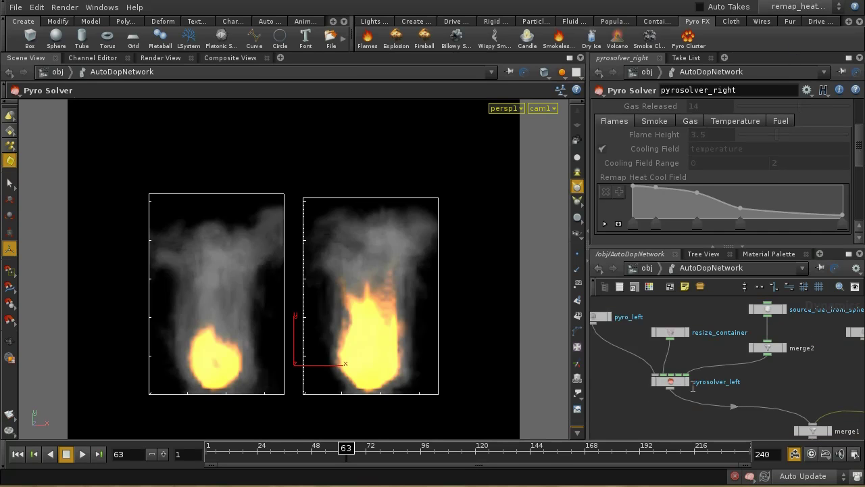
{"action": "left_click", "coordinate": [670, 382]}
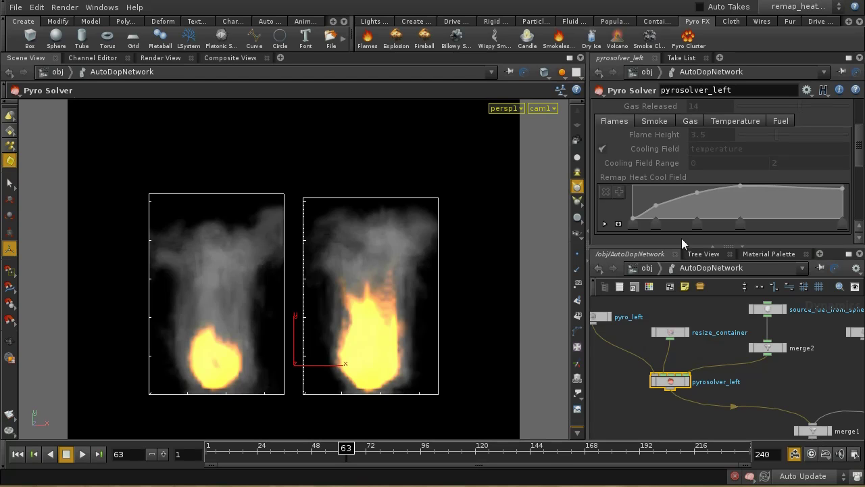
{"action": "left_click", "coordinate": [34, 454]}
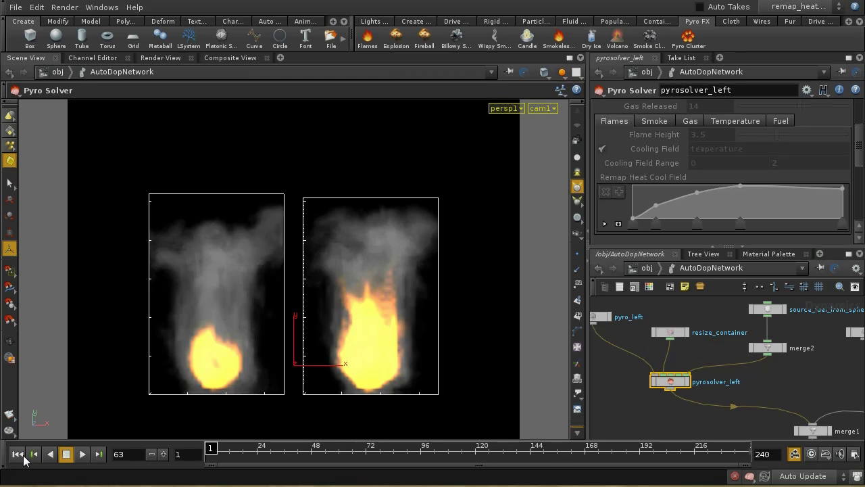
Play the remap_heat_cool_field simulation to compare both flames, stop it, and rewind to the first frame.
{"action": "left_click", "coordinate": [82, 454]}
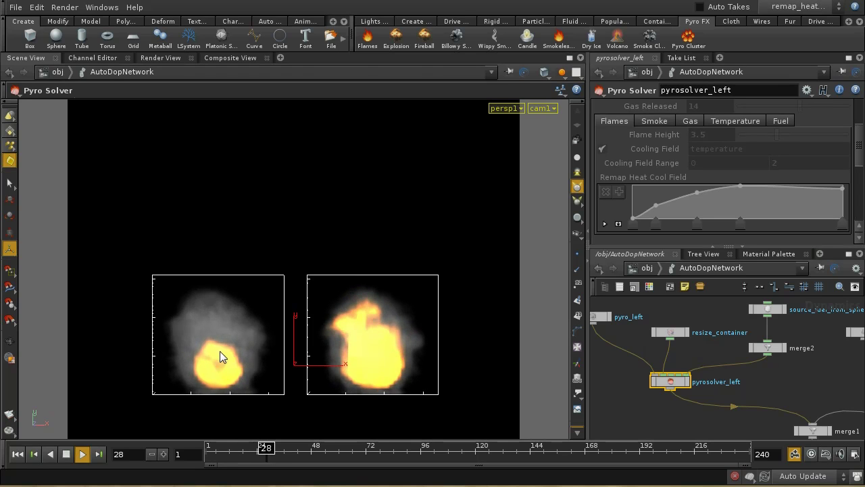
{"action": "left_click", "coordinate": [65, 454]}
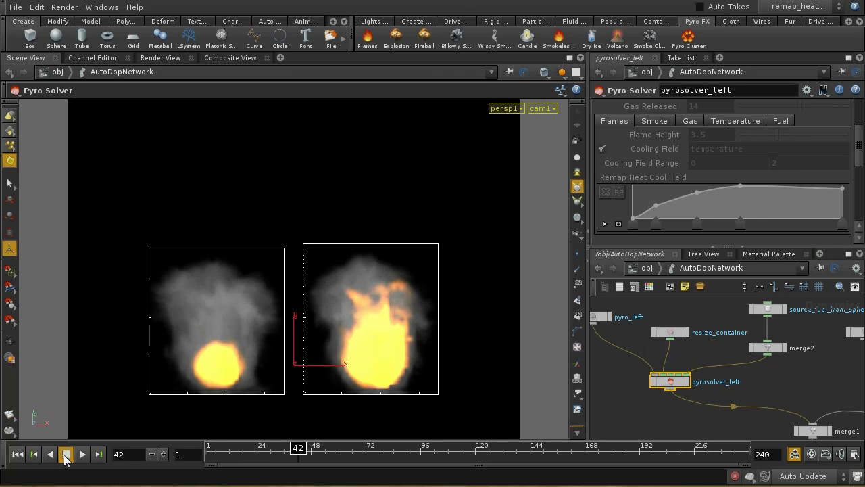
{"action": "left_click", "coordinate": [18, 455]}
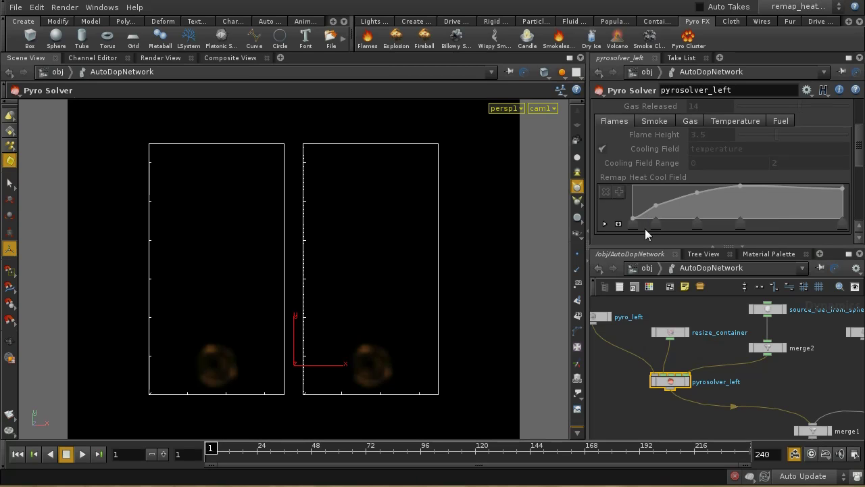
Return to the Main take and examine pyrosolver_left's Smoke parameters, starting with Emit Smoke.
{"action": "left_click", "coordinate": [804, 8]}
{"action": "left_click", "coordinate": [794, 19]}
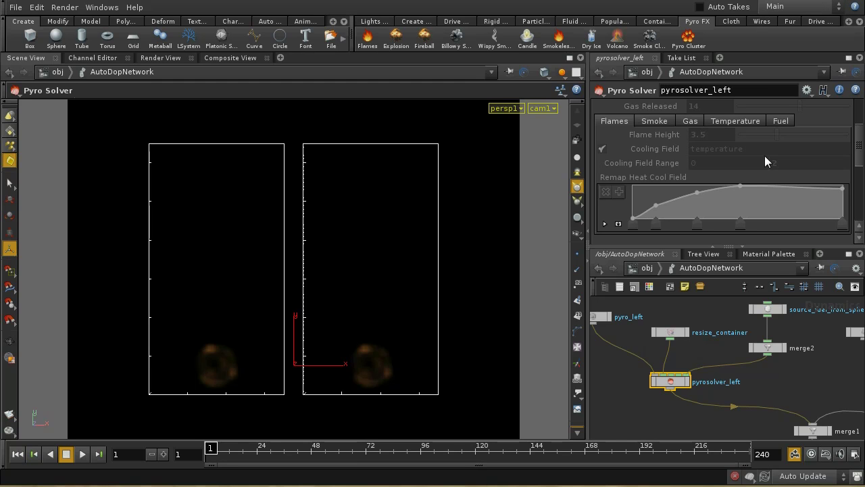
{"action": "left_click", "coordinate": [657, 122]}
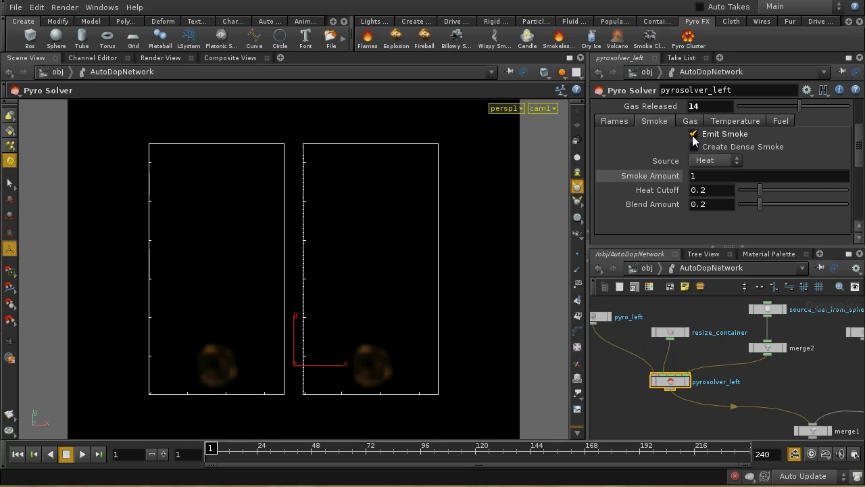
Switch to the emit_smoke take, play the simulation to compare both sides, and stop it.
{"action": "left_click", "coordinate": [776, 9]}
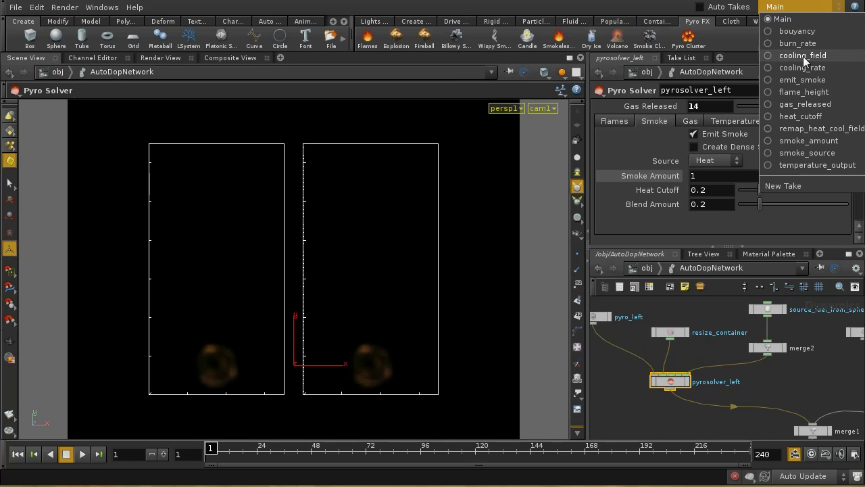
{"action": "left_click", "coordinate": [804, 80]}
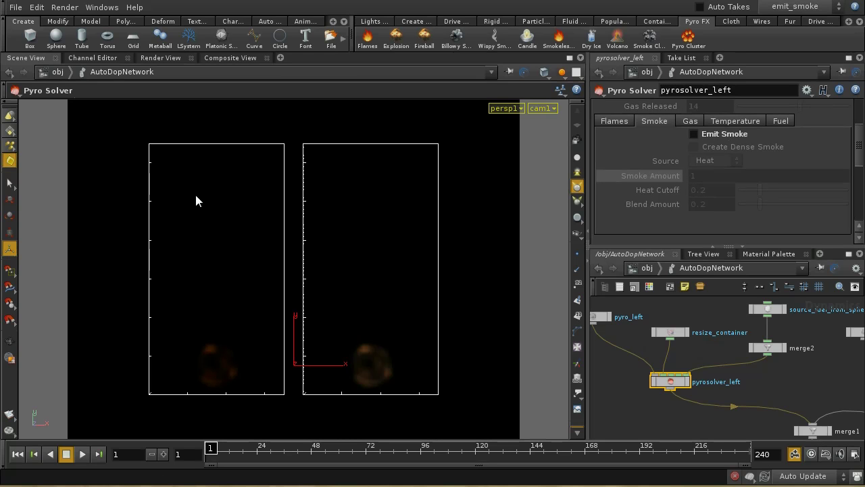
{"action": "left_click", "coordinate": [82, 454]}
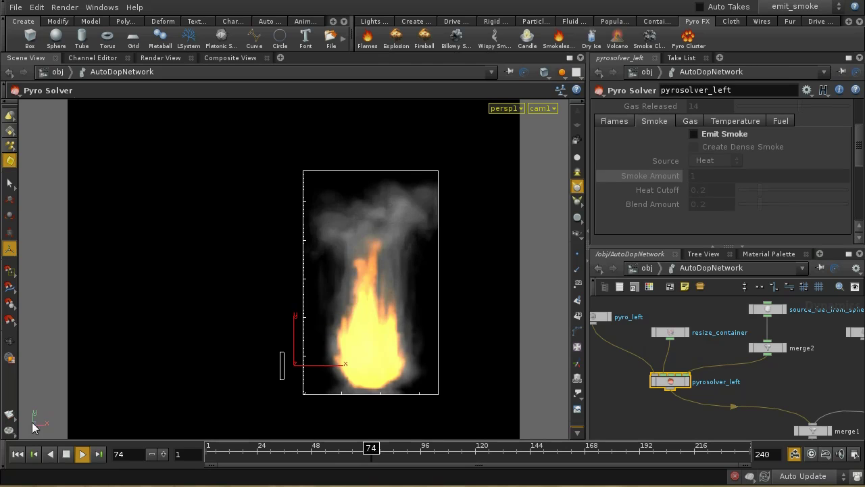
{"action": "left_click", "coordinate": [66, 454]}
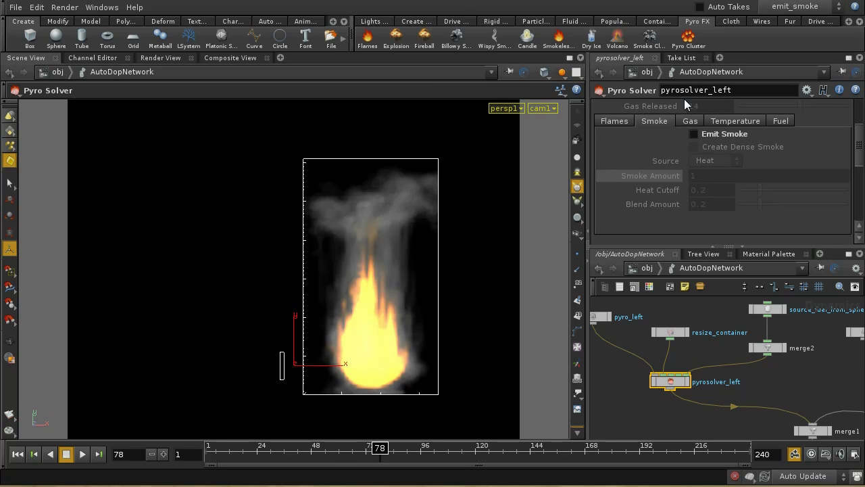
Turn on Emit Smoke for pyrosolver_left in the emit_smoke take, and return to the Main take.
{"action": "left_click", "coordinate": [693, 134]}
{"action": "left_click", "coordinate": [811, 6]}
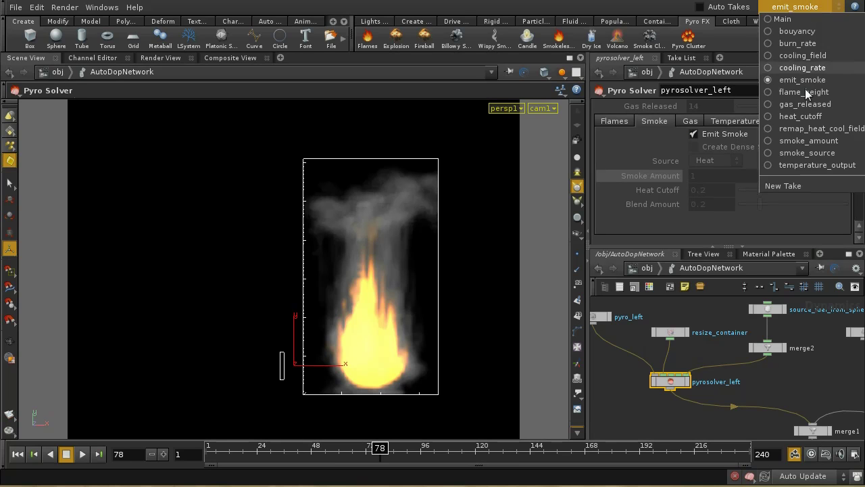
{"action": "left_click", "coordinate": [784, 18]}
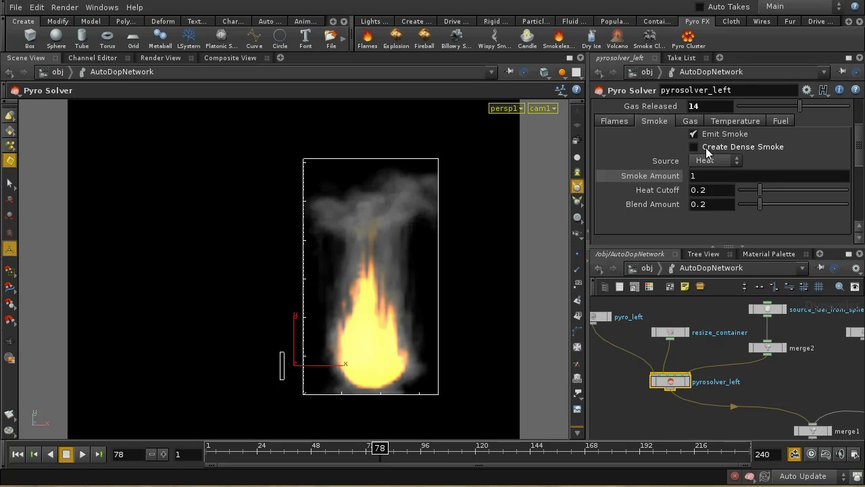
Examine pyrosolver_left's Create Dense Smoke description and the available smoke Source options without changing them.
{"action": "mouse_move", "coordinate": [707, 152]}
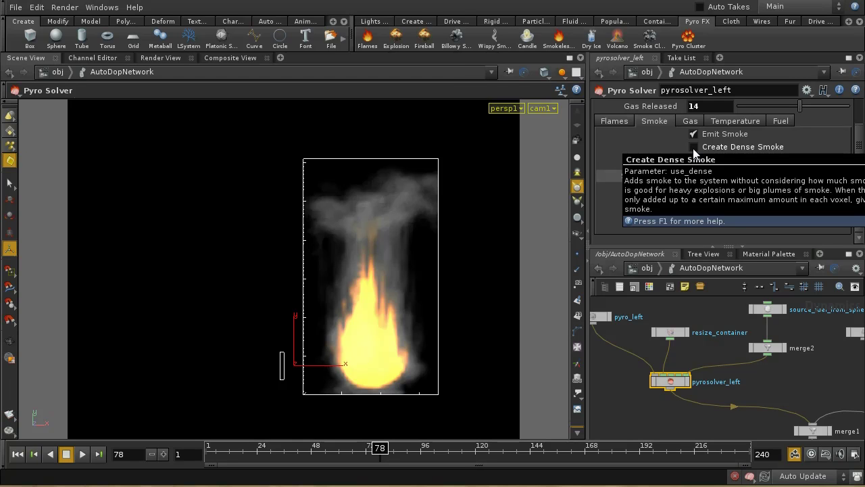
{"action": "mouse_move", "coordinate": [768, 147]}
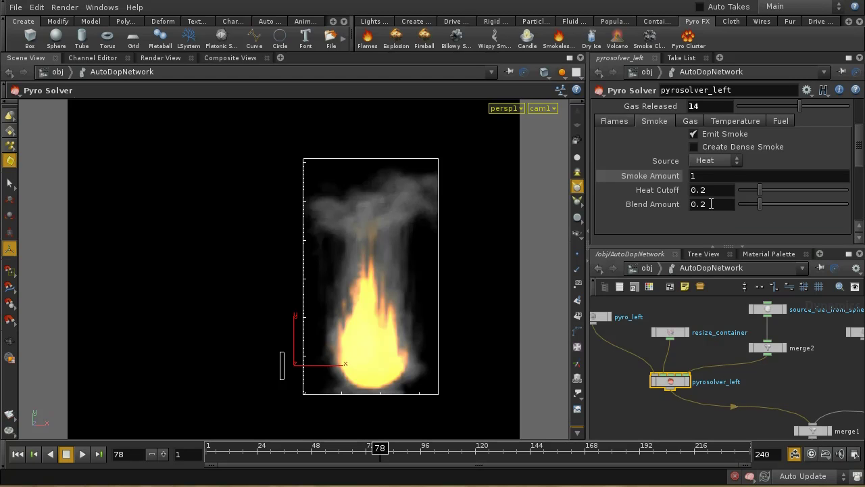
{"action": "left_click", "coordinate": [709, 163]}
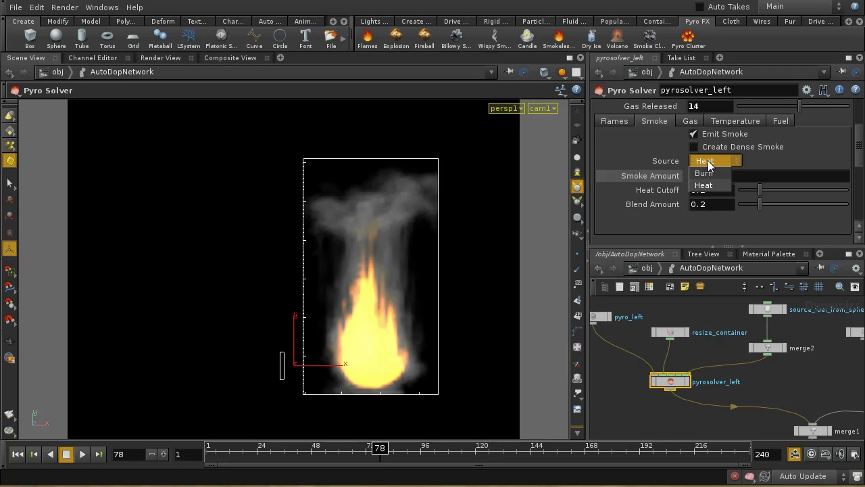
{"action": "left_click", "coordinate": [708, 163]}
{"action": "left_click", "coordinate": [708, 163]}
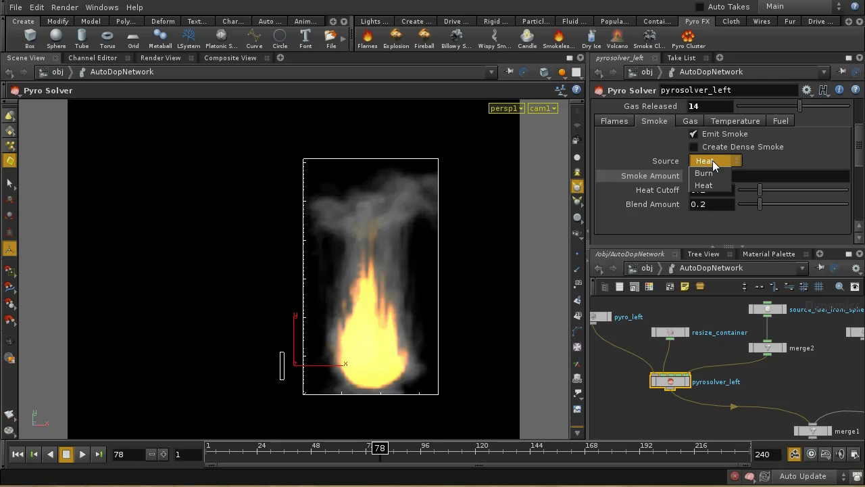
{"action": "left_click", "coordinate": [712, 161]}
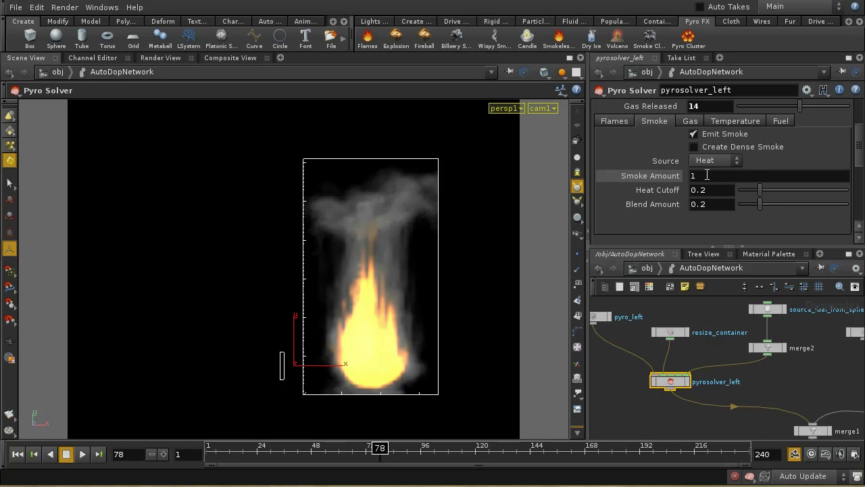
Switch to the smoke_amount take and compare Smoke Amount on both pyro solvers.
{"action": "left_click", "coordinate": [778, 9]}
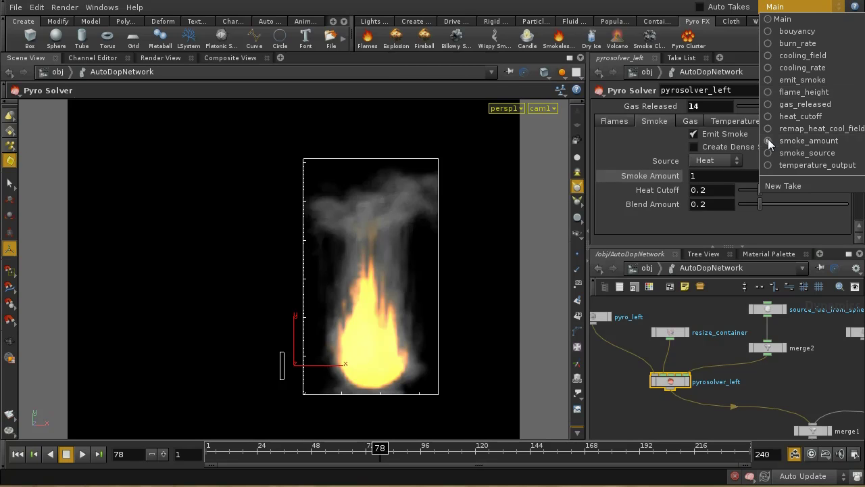
{"action": "left_click", "coordinate": [798, 141]}
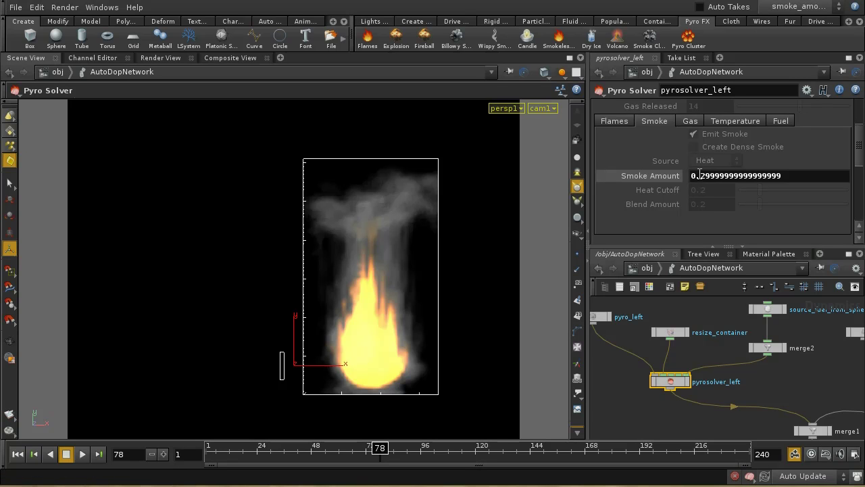
{"action": "left_click_drag", "start_coordinate": [800, 369], "coordinate": [779, 387]}
{"action": "left_click", "coordinate": [815, 396]}
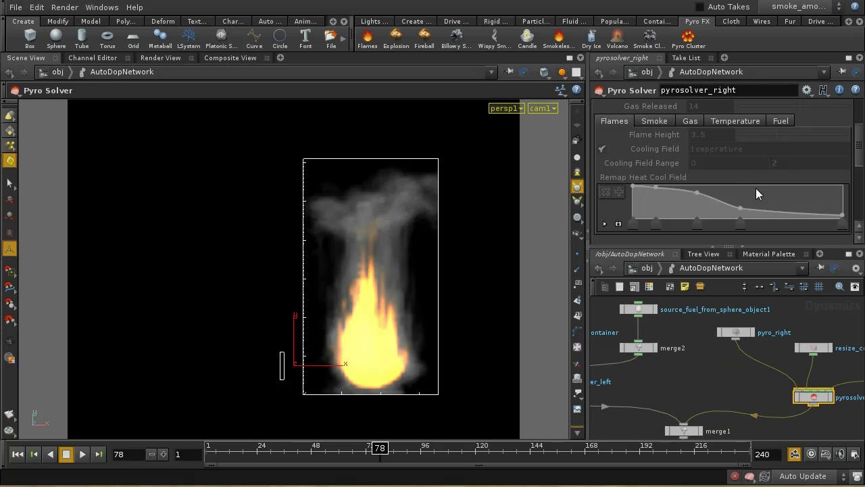
{"action": "left_click", "coordinate": [659, 121]}
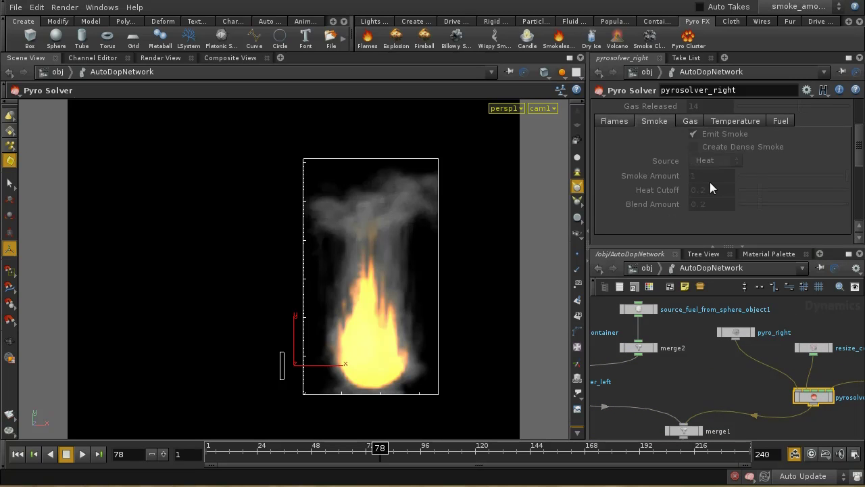
Play the smoke_amount simulation from the first frame to compare the smoke, stop it, and rewind.
{"action": "left_click", "coordinate": [16, 453]}
{"action": "left_click", "coordinate": [82, 454]}
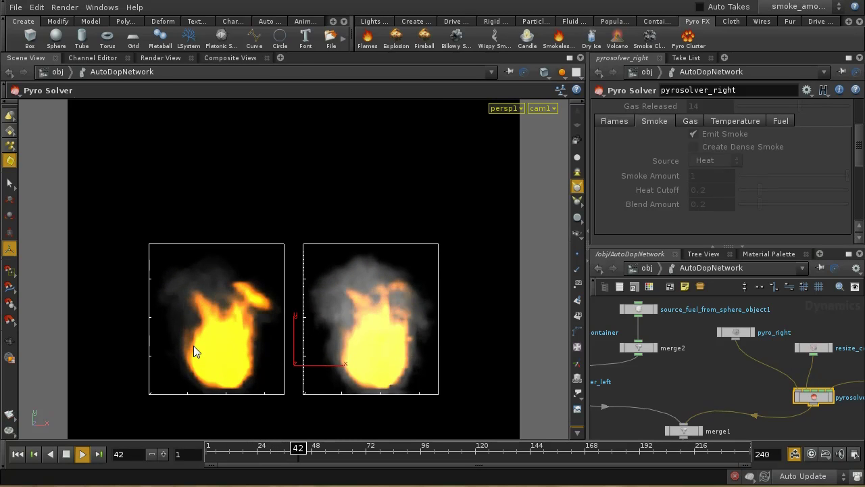
{"action": "left_click", "coordinate": [66, 453]}
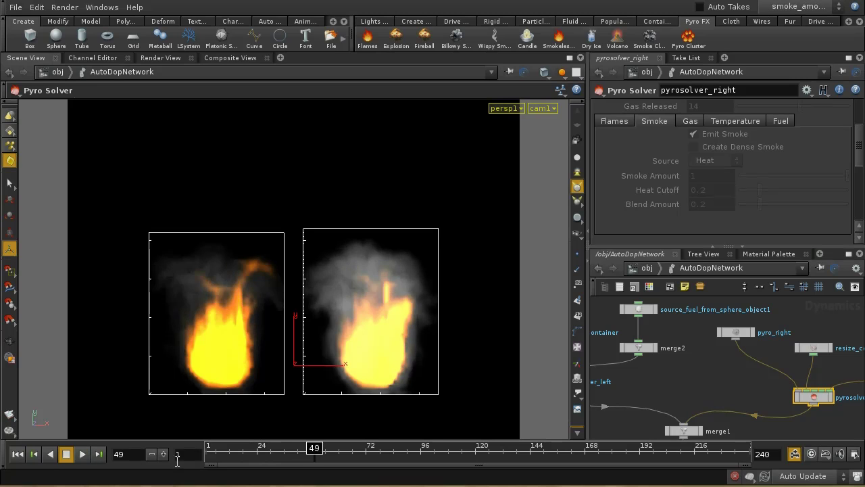
{"action": "left_click", "coordinate": [18, 454]}
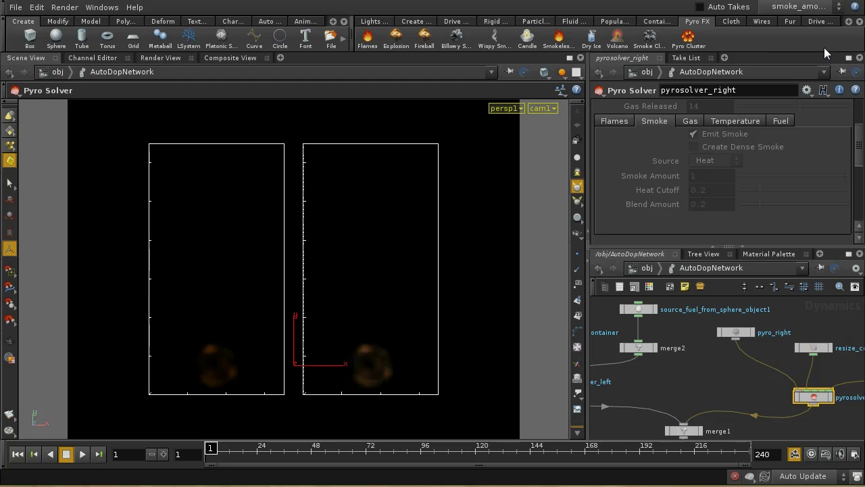
Return to the Main take and examine pyrosolver_right's Heat Cutoff parameter.
{"action": "left_click", "coordinate": [798, 6]}
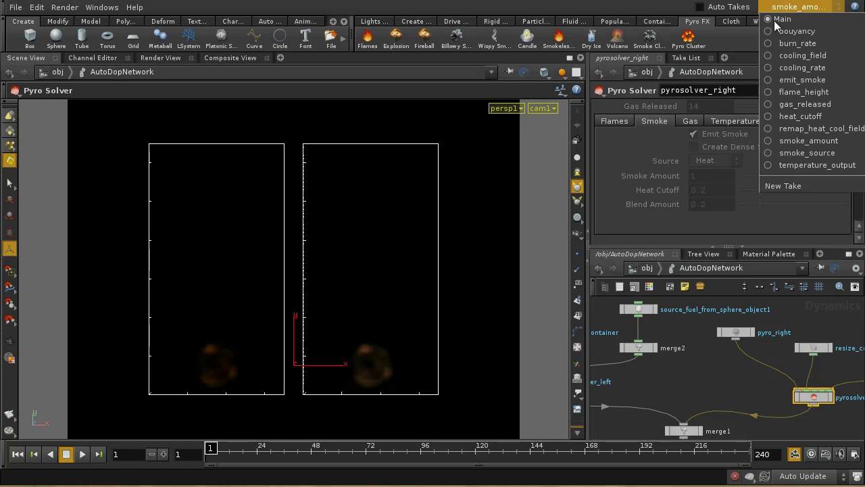
{"action": "left_click", "coordinate": [776, 8]}
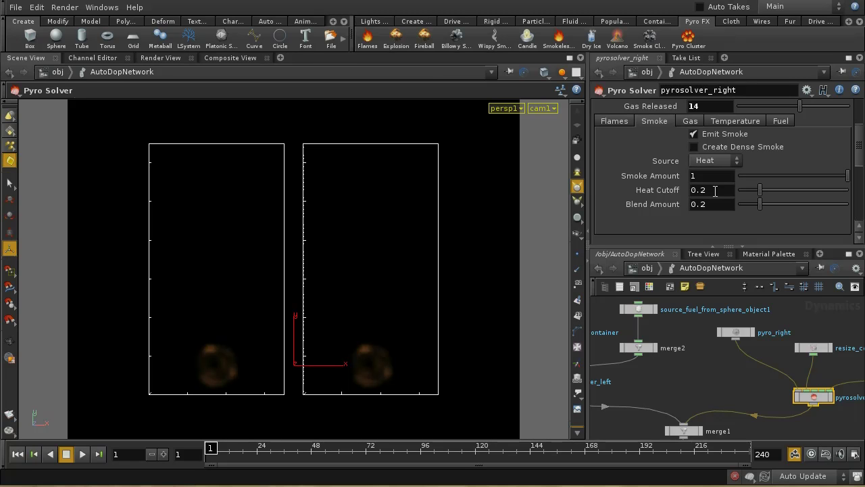
{"action": "mouse_move", "coordinate": [663, 191]}
Switch to the heat_cutoff take and compare Heat Cutoff on both pyro solvers.
{"action": "left_click", "coordinate": [777, 6]}
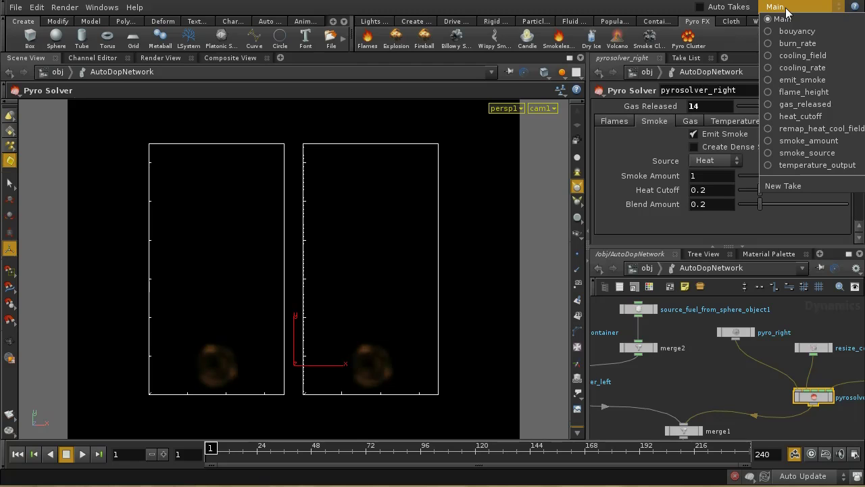
{"action": "left_click", "coordinate": [768, 118]}
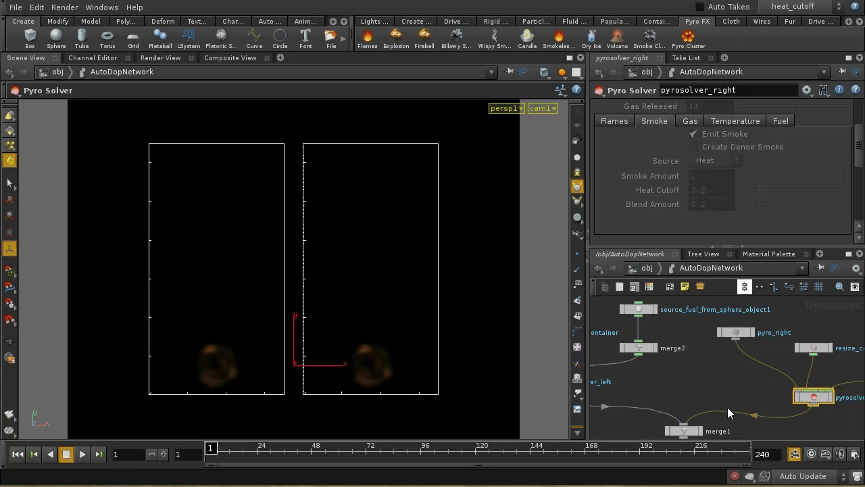
{"action": "left_click", "coordinate": [668, 402]}
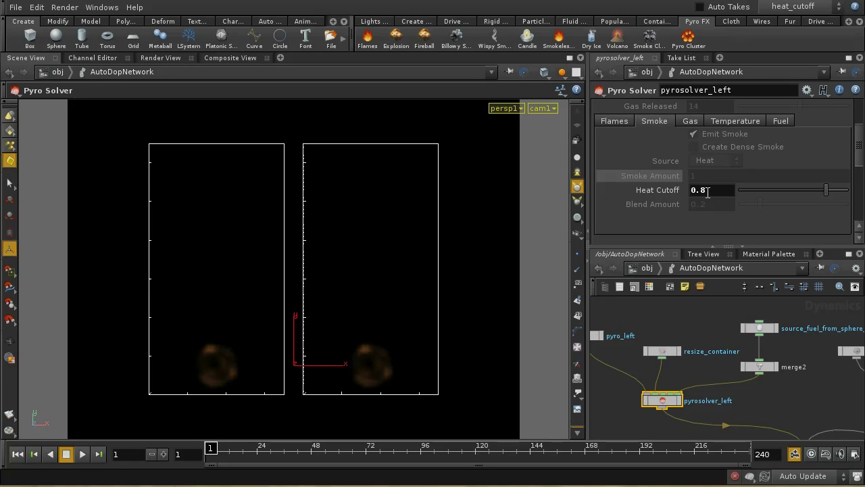
{"action": "middle_click_drag", "start_coordinate": [792, 415], "coordinate": [667, 406]}
{"action": "left_click", "coordinate": [789, 419]}
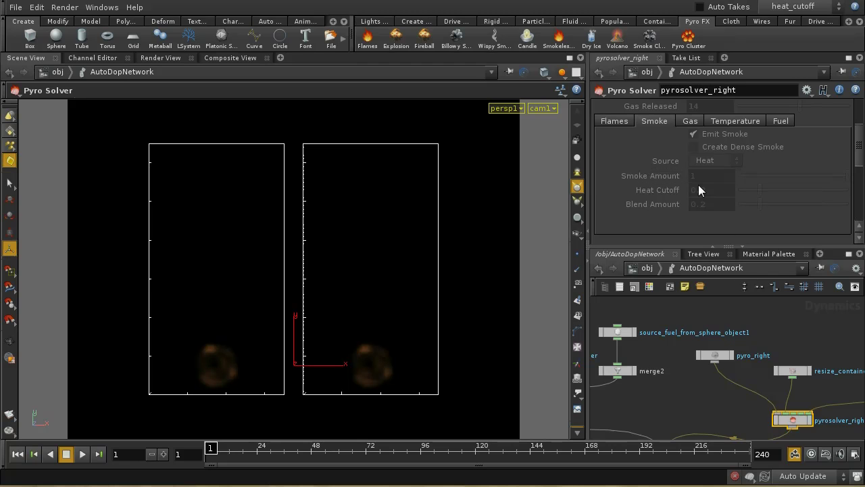
Play the heat_cutoff simulation to compare the smoke around both flames, and stop it.
{"action": "middle_click_drag", "start_coordinate": [682, 382], "coordinate": [733, 341]}
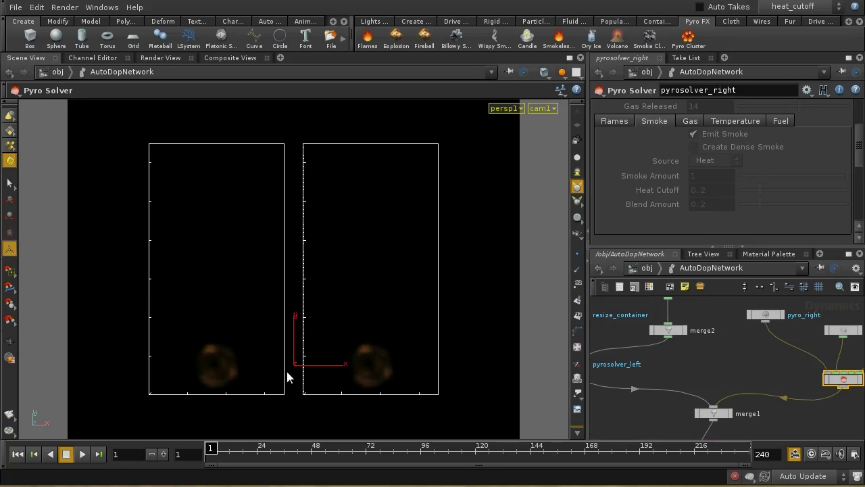
{"action": "left_click", "coordinate": [81, 453]}
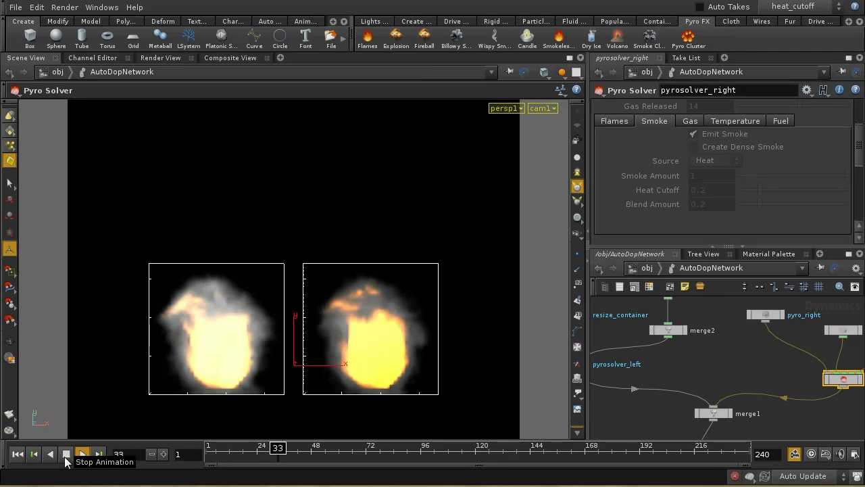
{"action": "left_click", "coordinate": [65, 457]}
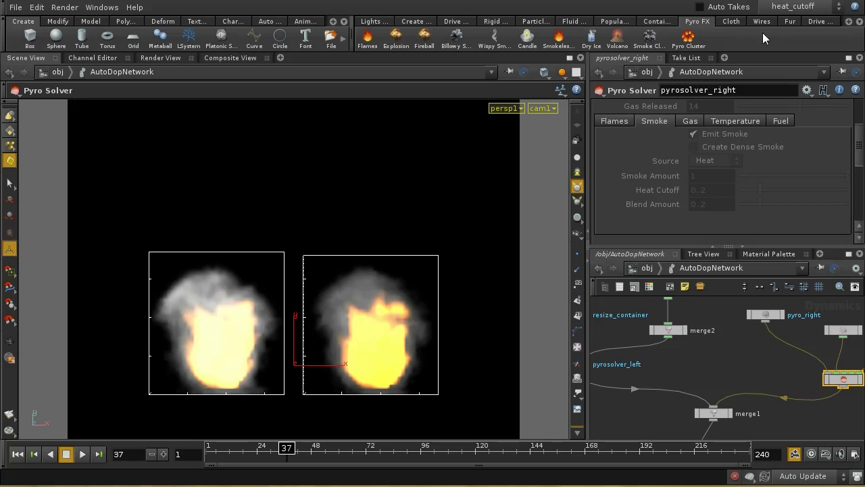
Return to the Main take and examine pyrosolver_right's Blend Amount and the description of its smoke Source parameter.
{"action": "left_click", "coordinate": [787, 8]}
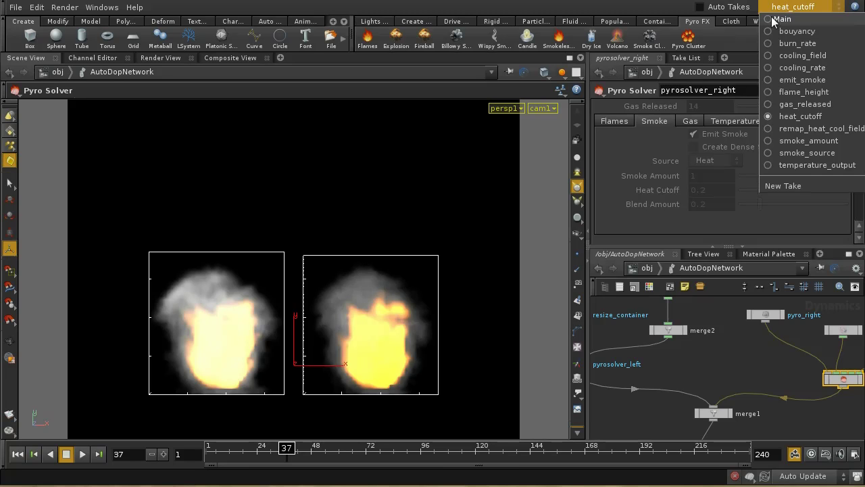
{"action": "left_click", "coordinate": [778, 19]}
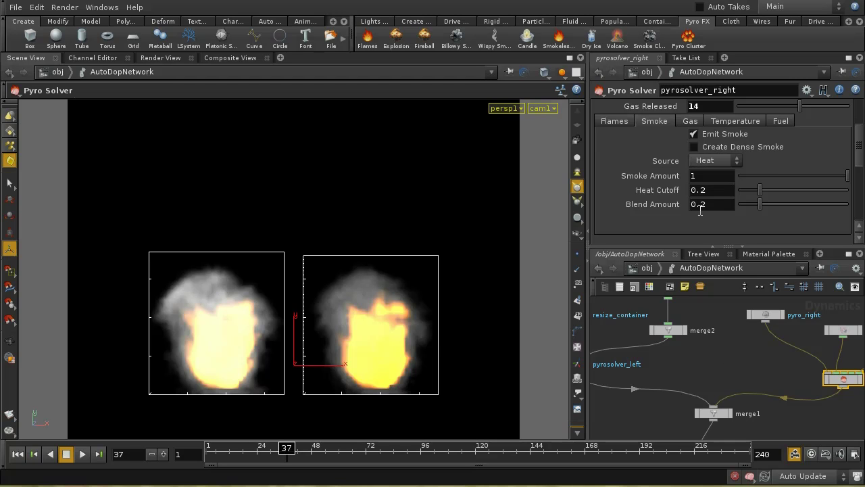
{"action": "mouse_move", "coordinate": [667, 158]}
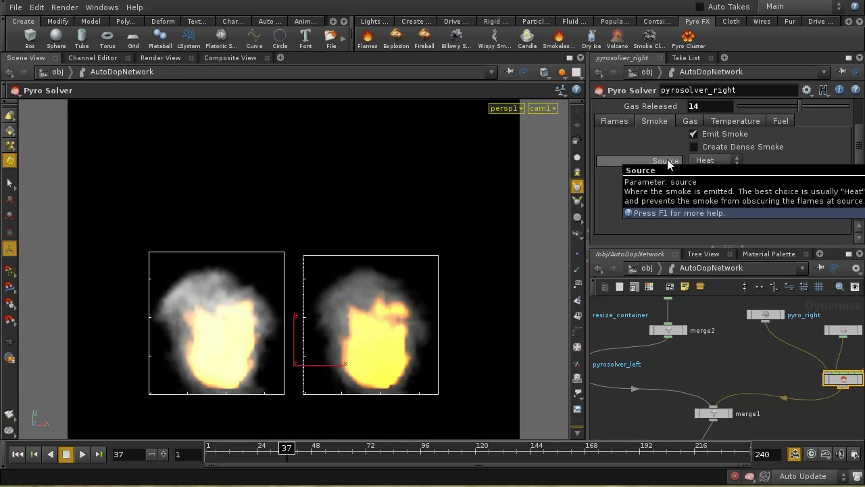
Examine pyrosolver_right's smoke Source options and the Flame Contribution and Burn Contribution parameters for gas.
{"action": "left_click", "coordinate": [705, 163]}
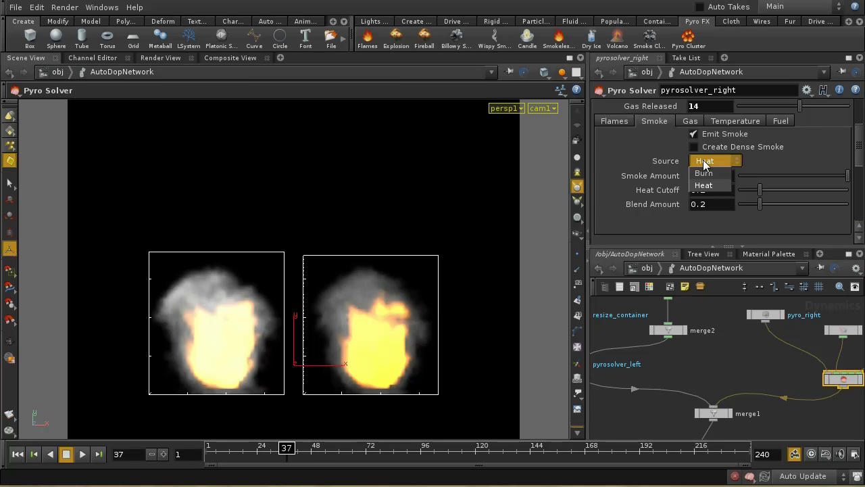
{"action": "left_click", "coordinate": [703, 166]}
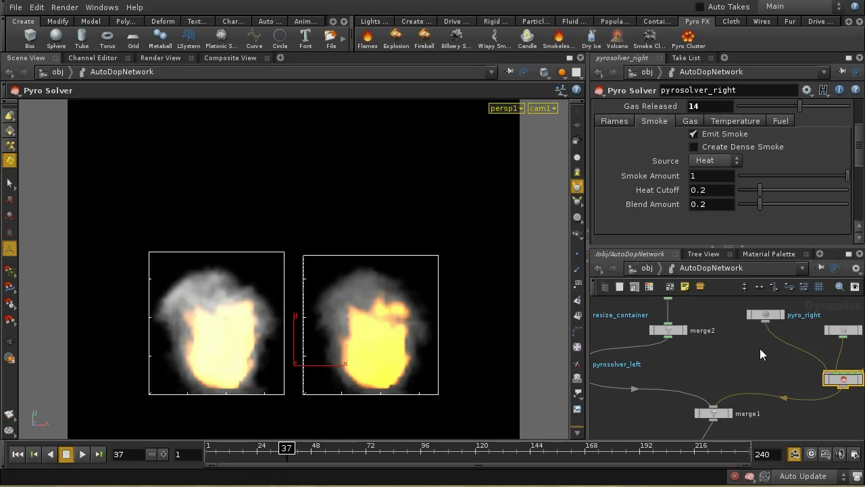
{"action": "left_click", "coordinate": [691, 120]}
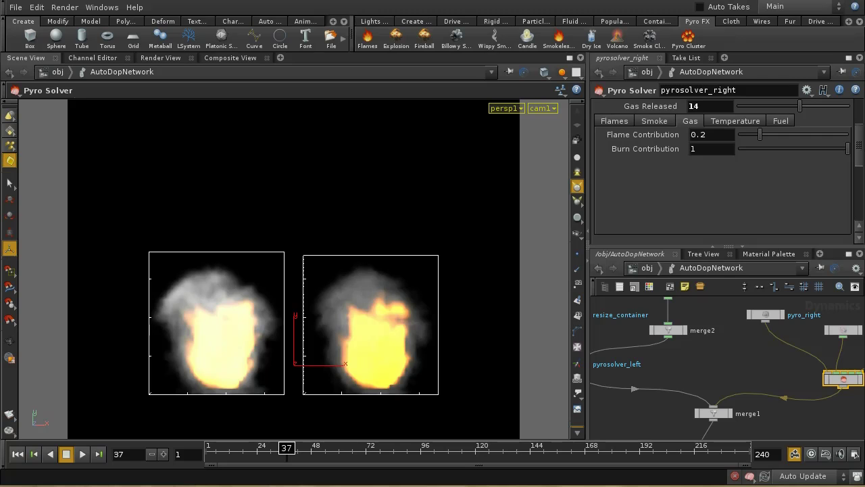
{"action": "scroll", "coordinate": [700, 144], "scroll_direction": "up", "scroll_amount": 3}
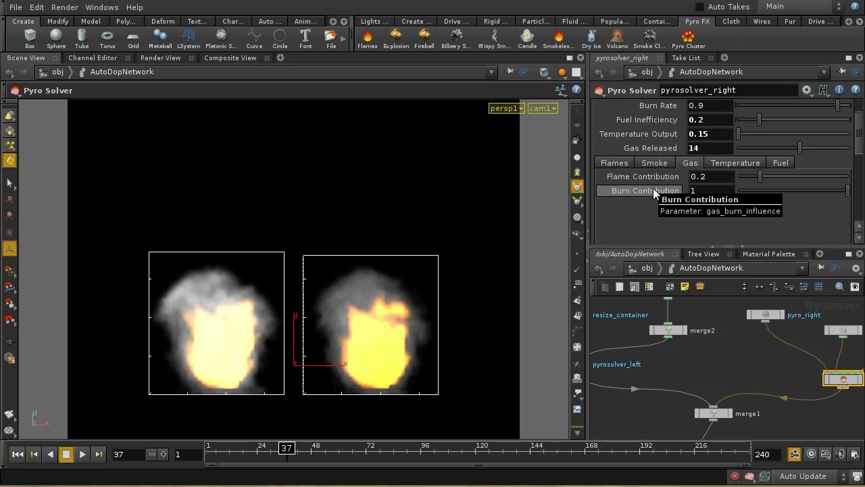
{"action": "left_click", "coordinate": [687, 189]}
{"action": "key", "text": "BackSpace"}
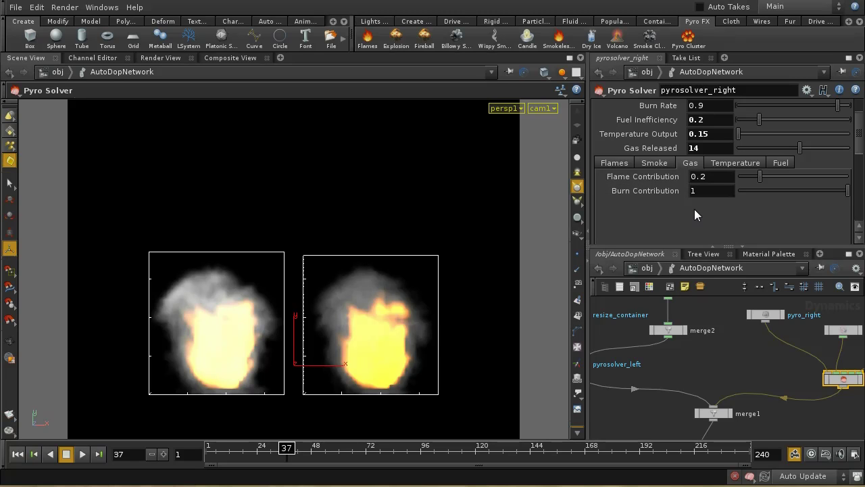
Examine pyrosolver_right's temperature parameters, enabling Flames Influence Cooling Rate only while reviewing the cooling settings it controls.
{"action": "left_click", "coordinate": [743, 163]}
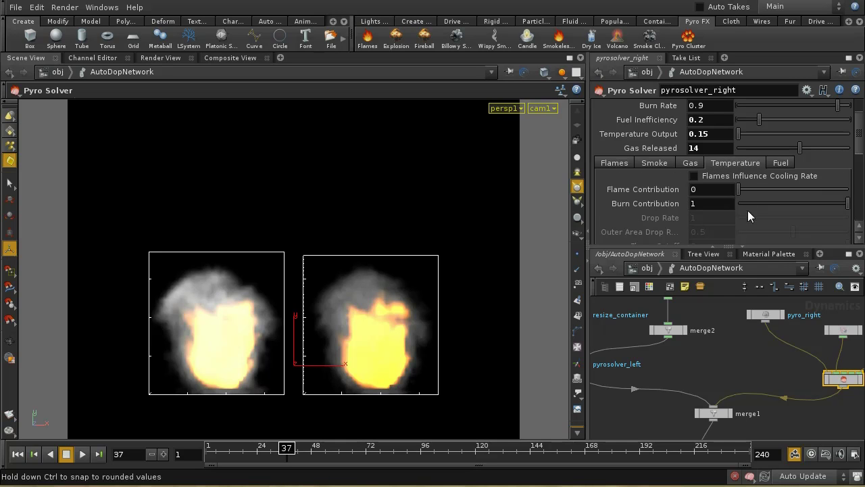
{"action": "scroll", "coordinate": [857, 150], "scroll_direction": "down", "scroll_amount": 2}
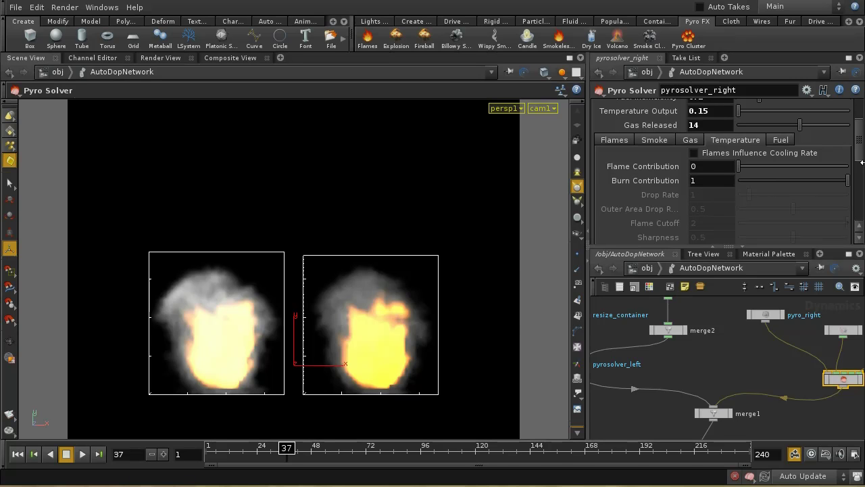
{"action": "scroll", "coordinate": [860, 153], "scroll_direction": "up", "scroll_amount": 2}
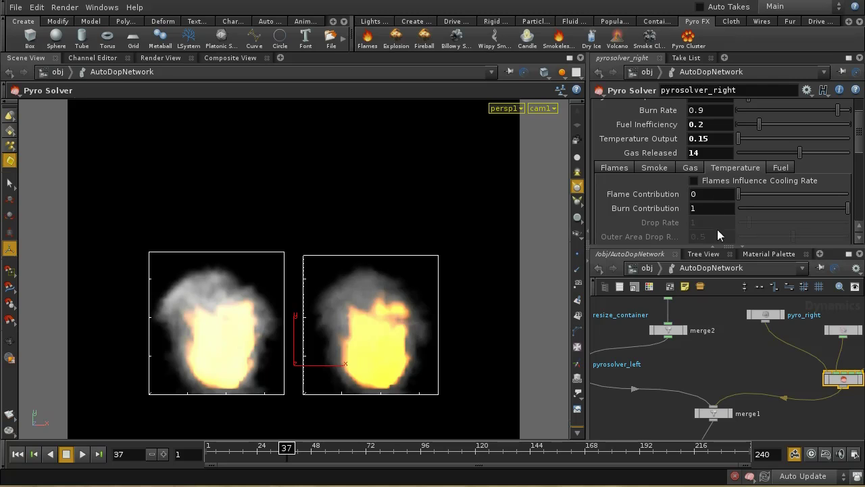
{"action": "left_click", "coordinate": [696, 183]}
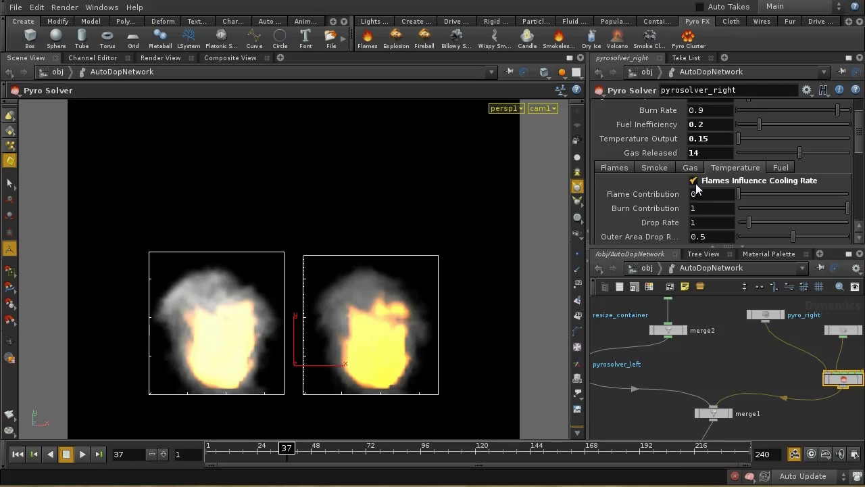
{"action": "scroll", "coordinate": [862, 149], "scroll_direction": "down", "scroll_amount": 4}
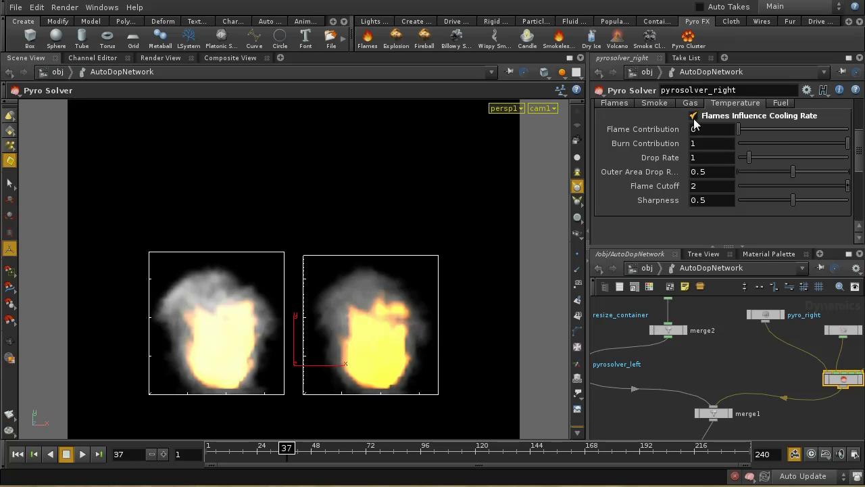
{"action": "left_click", "coordinate": [694, 119]}
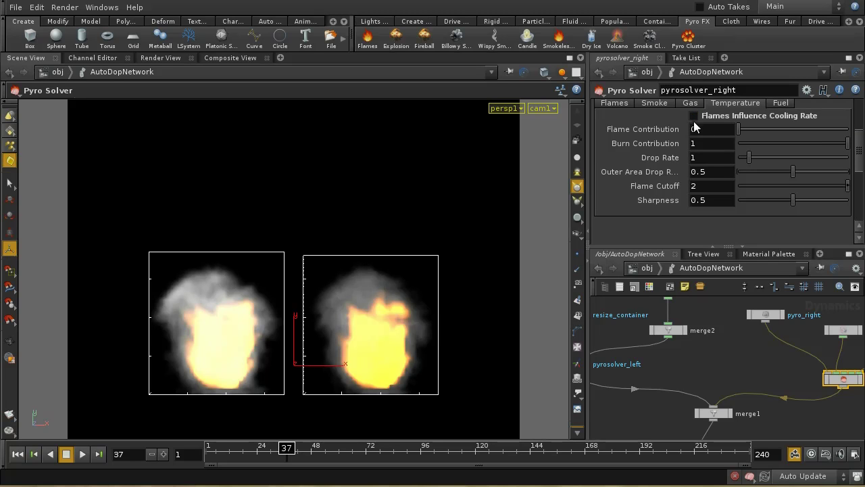
Examine pyrosolver_right's Advect Fuel option and its description, and check the list of available takes.
{"action": "left_click", "coordinate": [781, 104]}
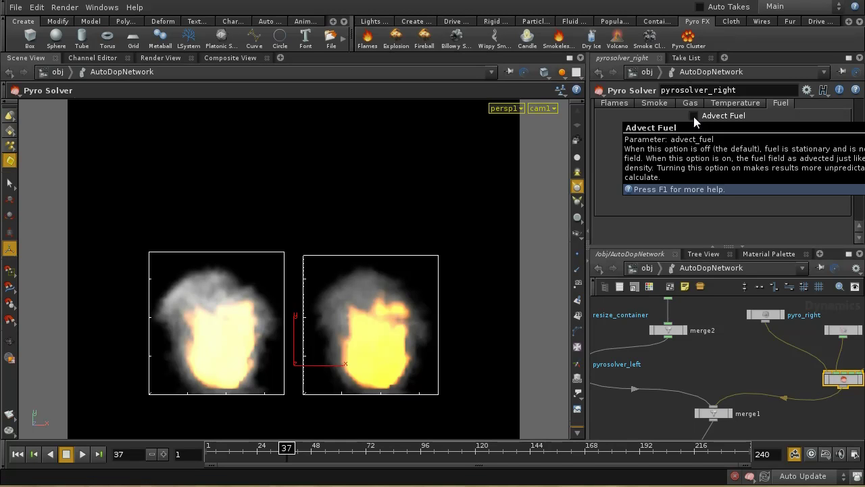
{"action": "left_click", "coordinate": [784, 7]}
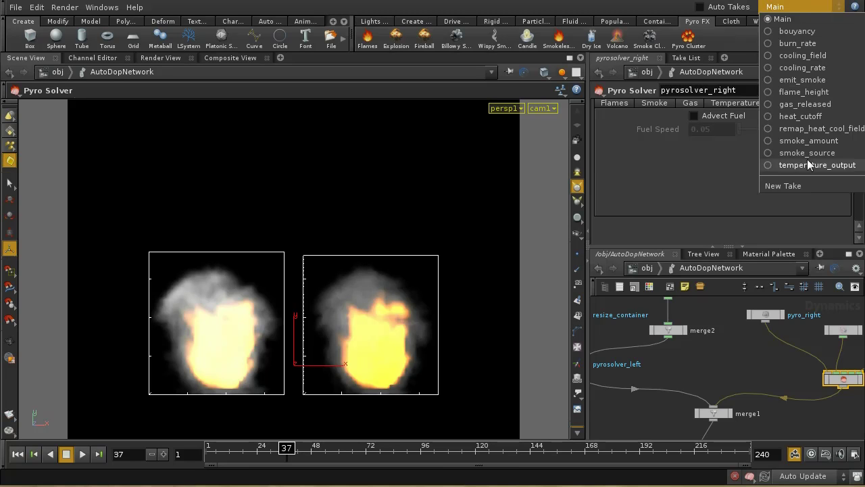
{"action": "left_click", "coordinate": [801, 13]}
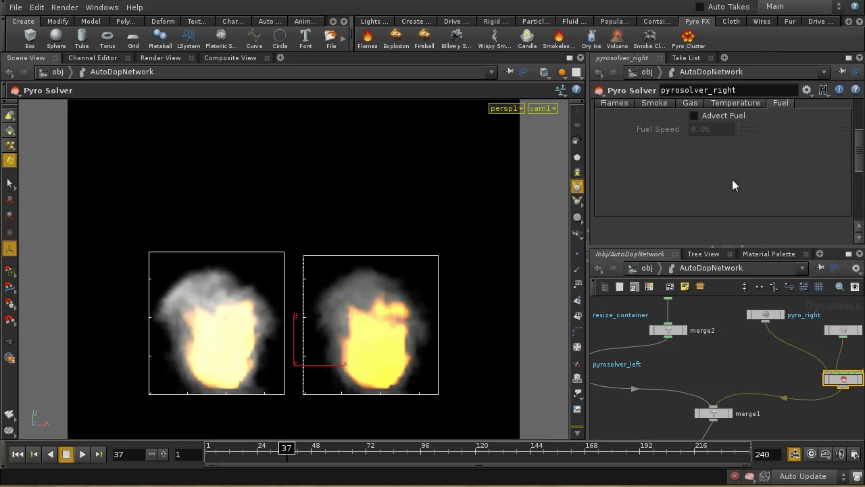
Set the Fuel Speed of pyrosolver_left to 0.2.
{"action": "middle_click_drag", "start_coordinate": [758, 360], "coordinate": [819, 374]}
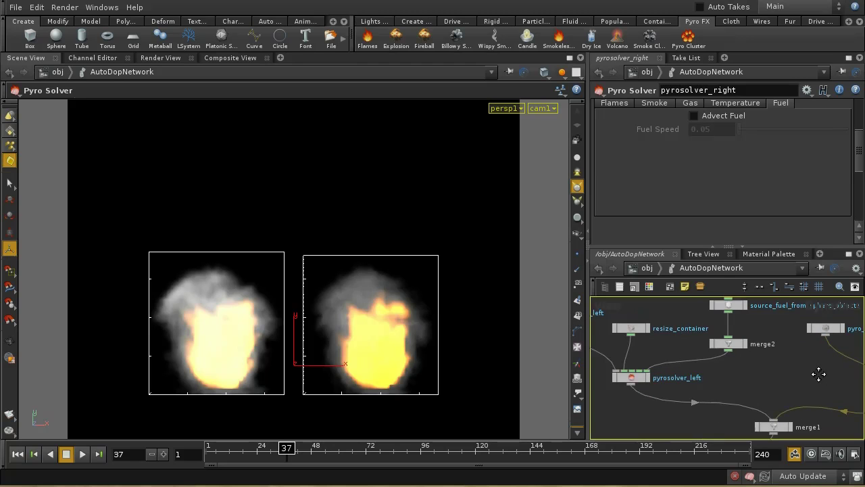
{"action": "left_click", "coordinate": [632, 379]}
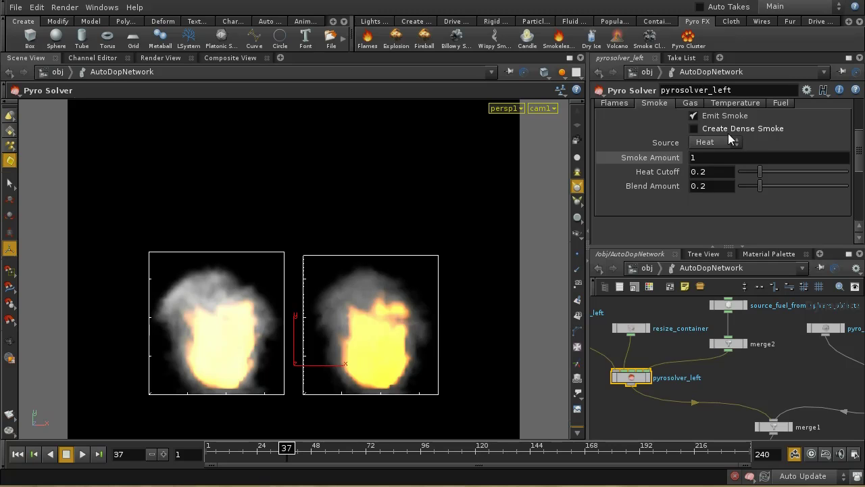
{"action": "left_click", "coordinate": [784, 105]}
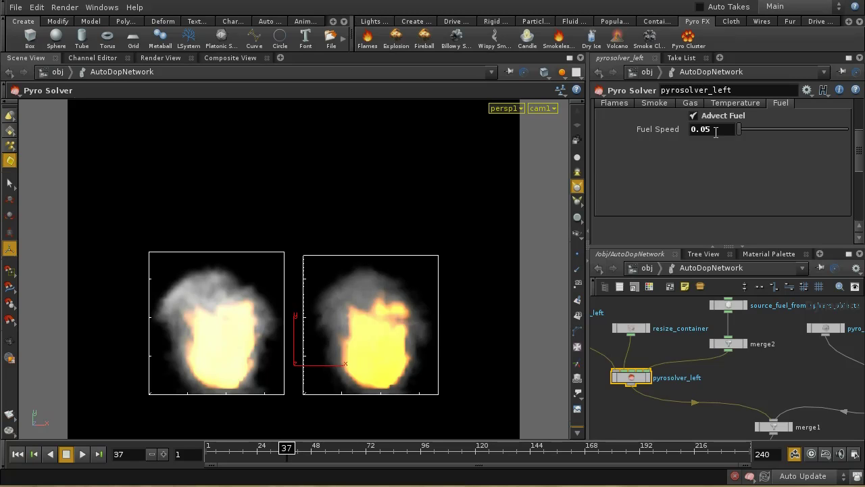
{"action": "left_click", "coordinate": [716, 131]}
{"action": "key", "text": "BackSpace"}
{"action": "key", "text": "BackSpace"}
{"action": "type", "text": "2"}
{"action": "key", "text": "Return"}
Play the simulation from frame 1 to compare advected and stationary fuel, and stop it around frame 45.
{"action": "left_click", "coordinate": [18, 454]}
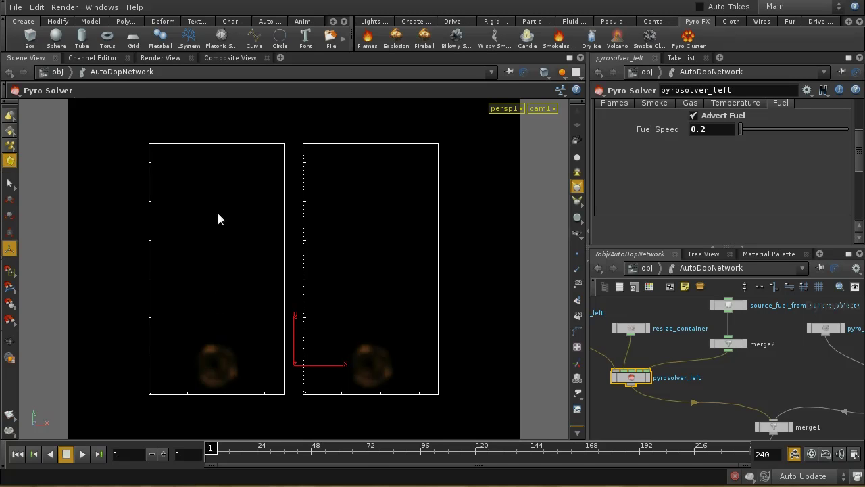
{"action": "left_click", "coordinate": [81, 453]}
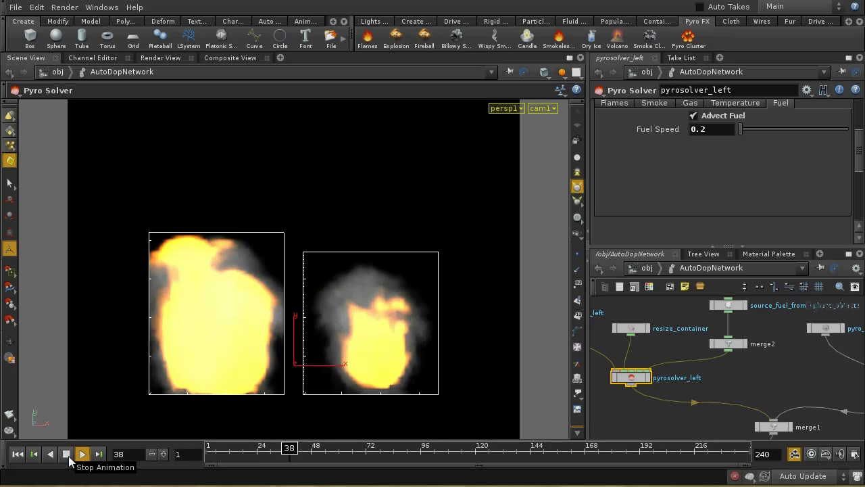
{"action": "left_click", "coordinate": [67, 455]}
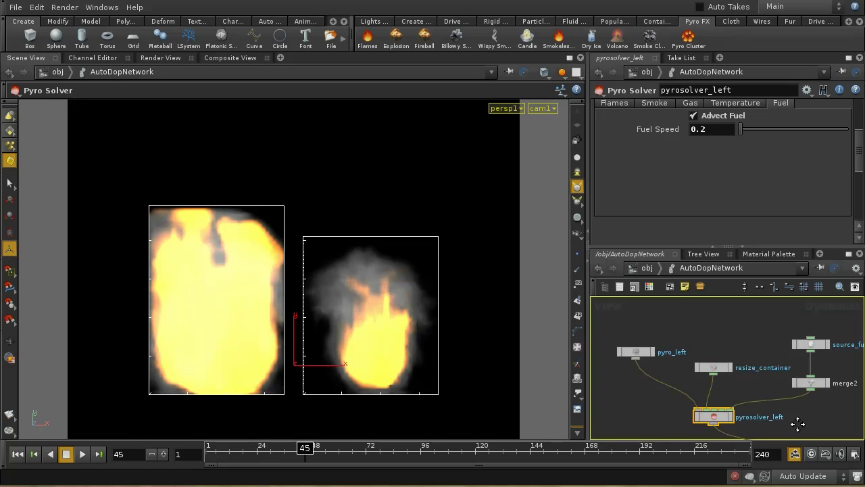
Visualize the Burn field instead of Multi Field on both pyro_left and pyro_right.
{"action": "left_click", "coordinate": [655, 355]}
{"action": "middle_click_drag", "start_coordinate": [762, 349], "coordinate": [657, 349]}
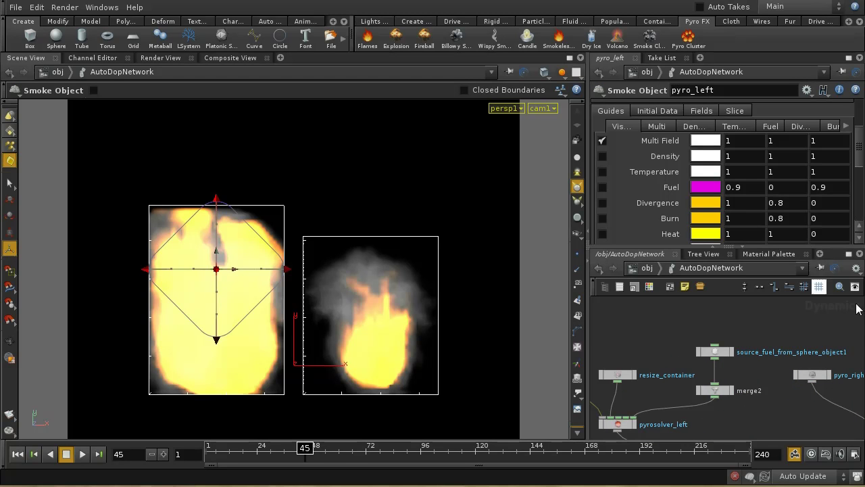
{"action": "left_click", "coordinate": [818, 376], "text": "shift"}
{"action": "middle_click_drag", "start_coordinate": [683, 392], "coordinate": [790, 398]}
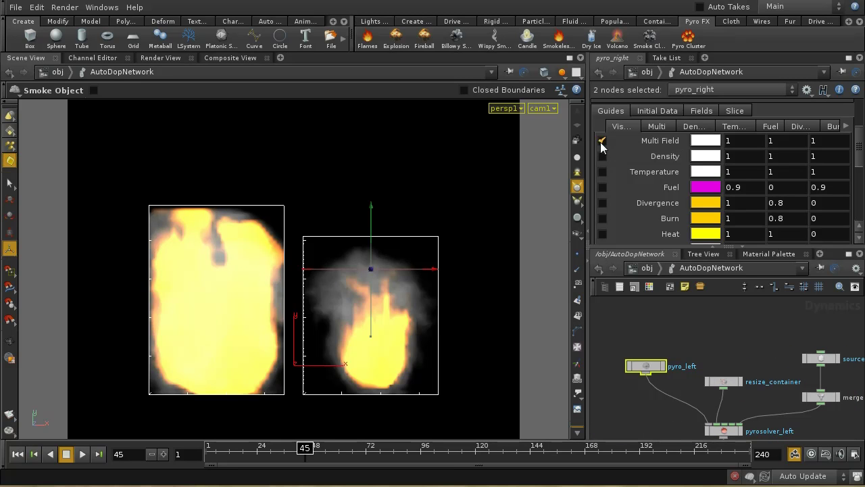
{"action": "left_click", "coordinate": [602, 141]}
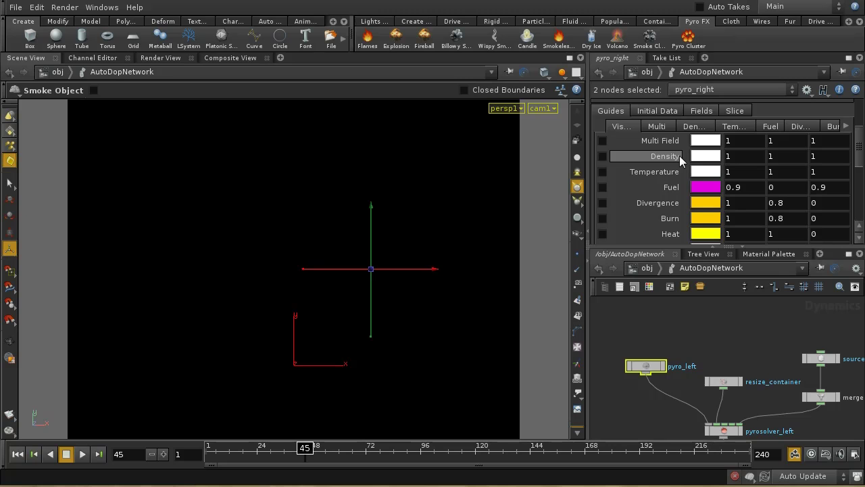
{"action": "left_click", "coordinate": [602, 218]}
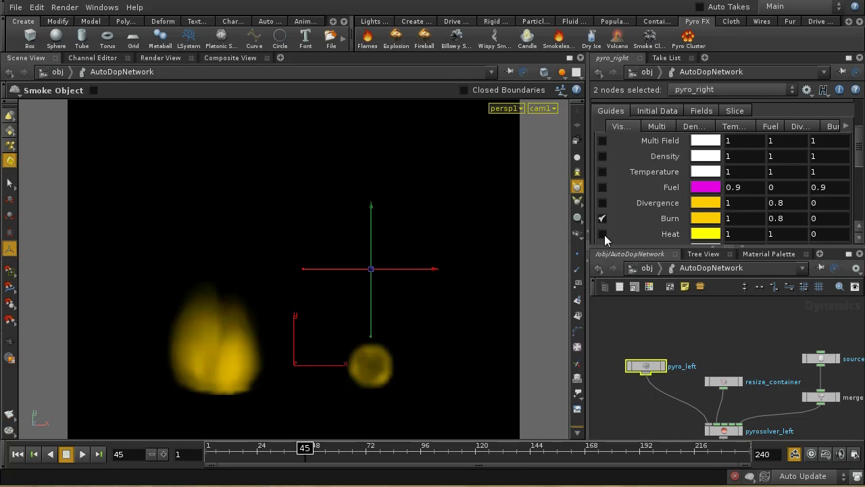